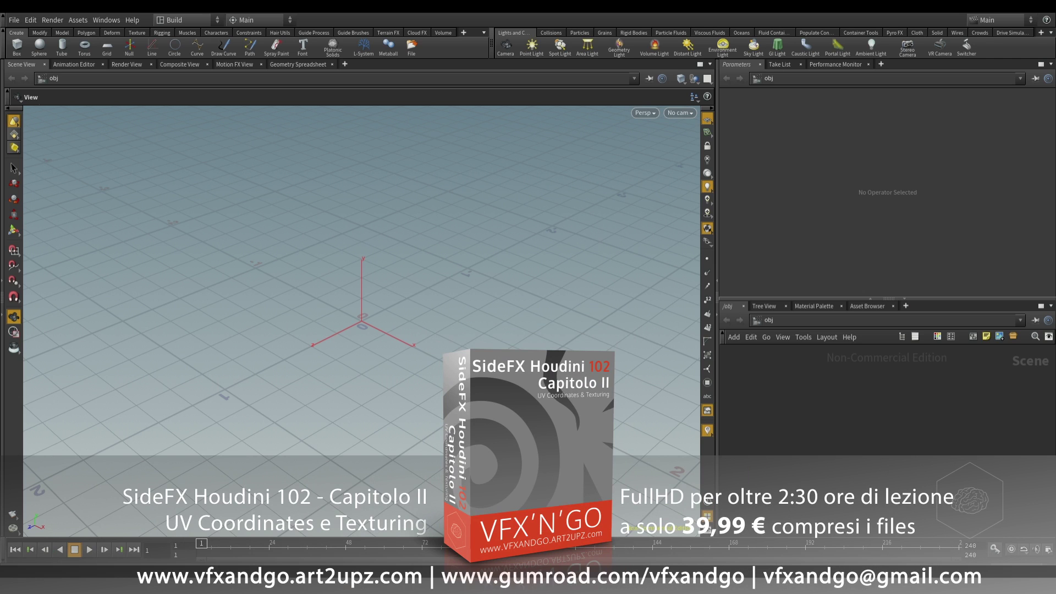
Hide the Parameters pane, show parameters in the network view, and widen it beside the 3D view
click(870, 298)
key(p)
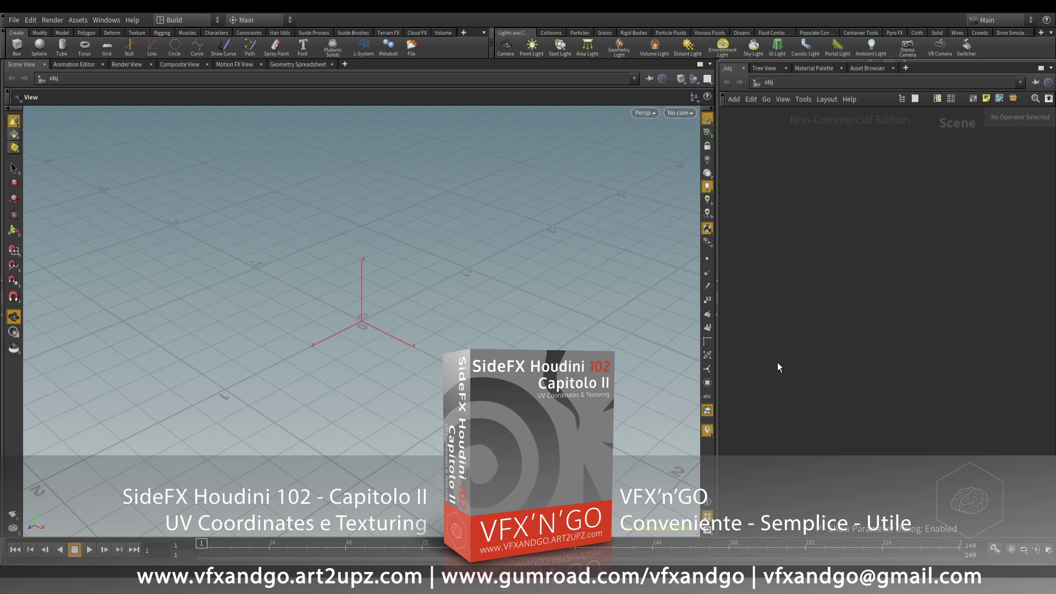
mouse_move(717, 314)
mouse_down()
mouse_move(496, 314)
mouse_move(586, 311)
mouse_up()
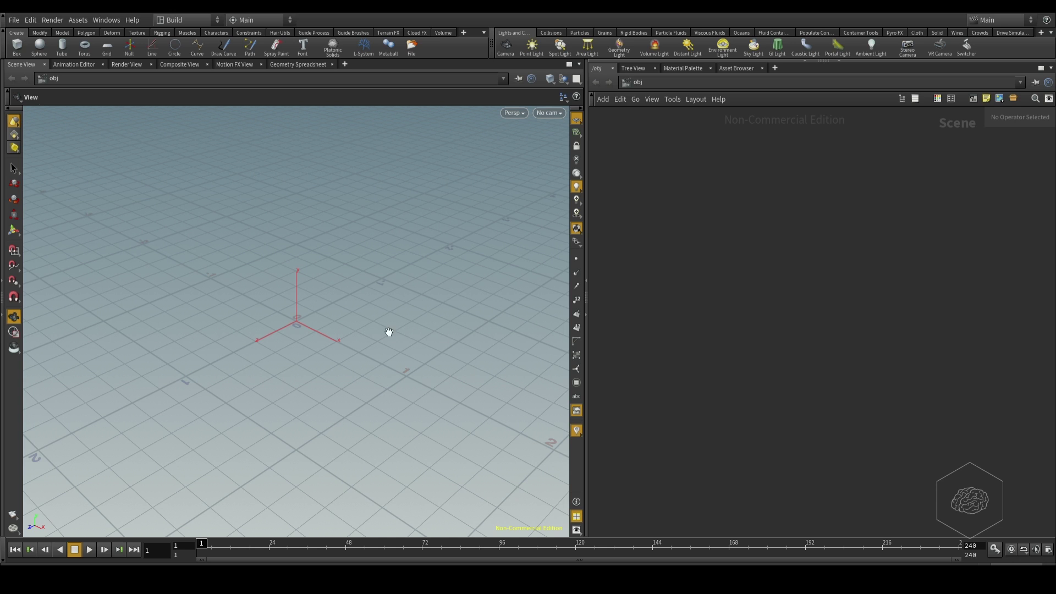
Switch the viewport to Two Views Side by Side, Top beside perspective, using Ctrl+3
click(578, 80)
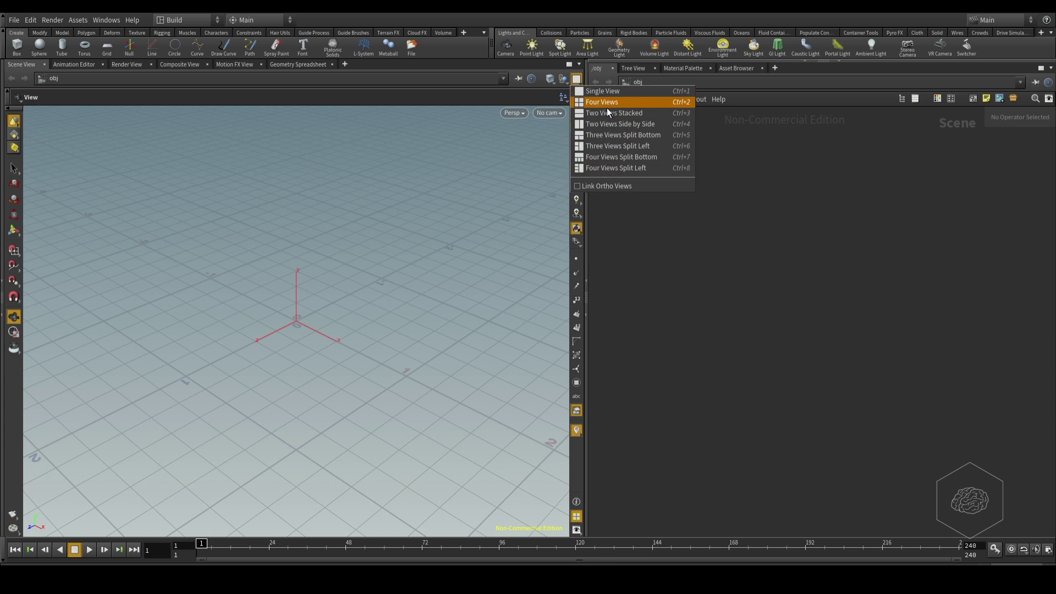
click(414, 264)
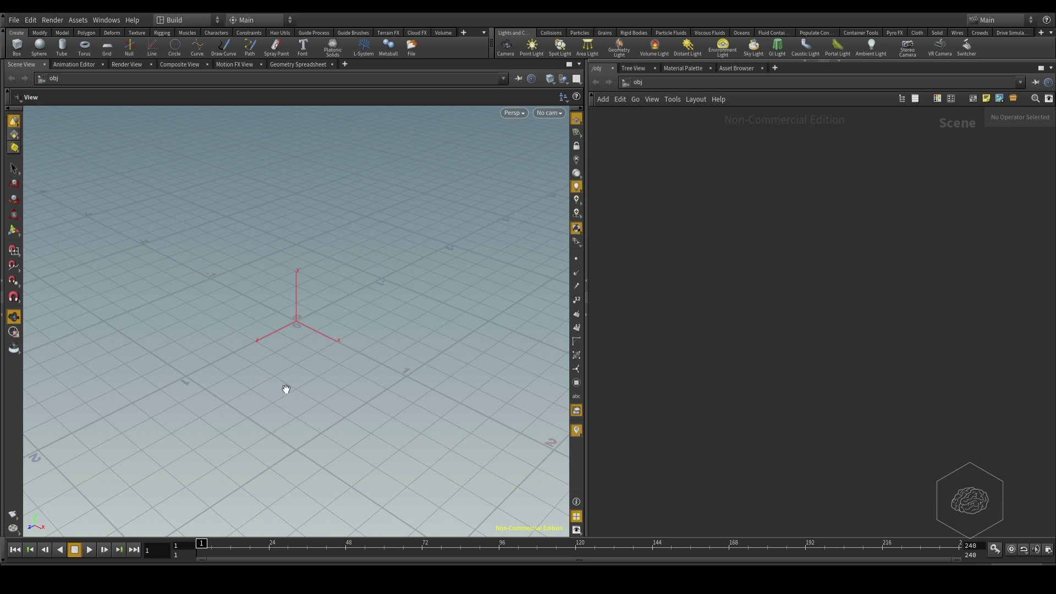
key(ctrl+3)
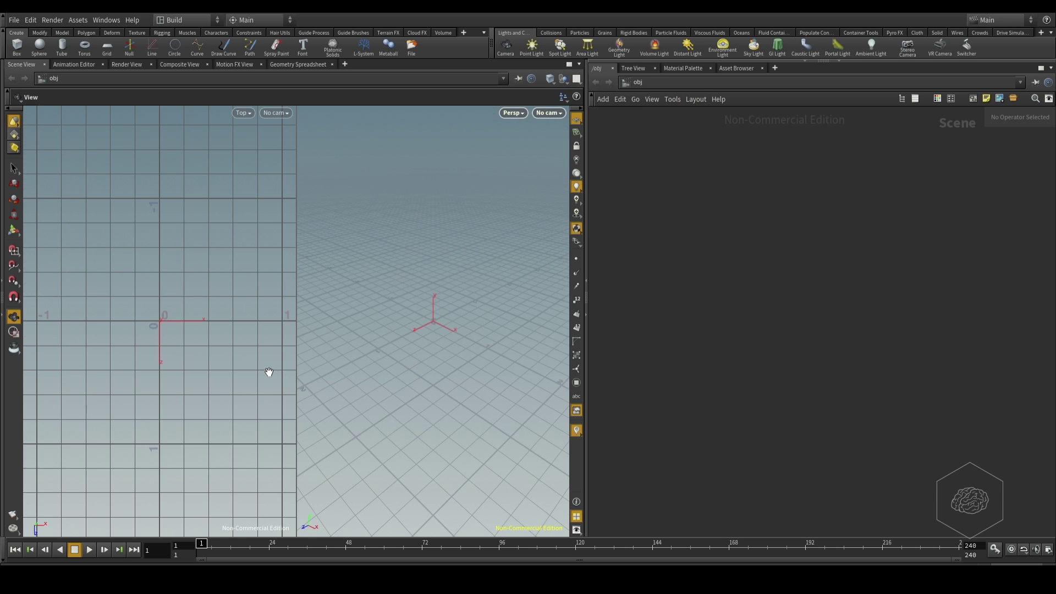
Open Display Options and look through the Geometry, Guide and Background settings
key(d)
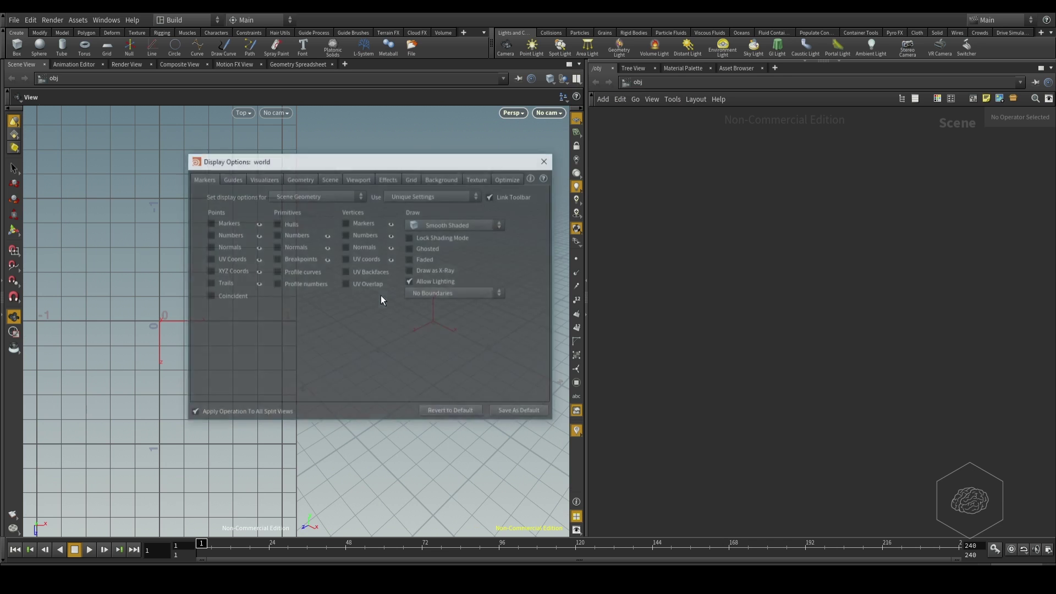
click(314, 180)
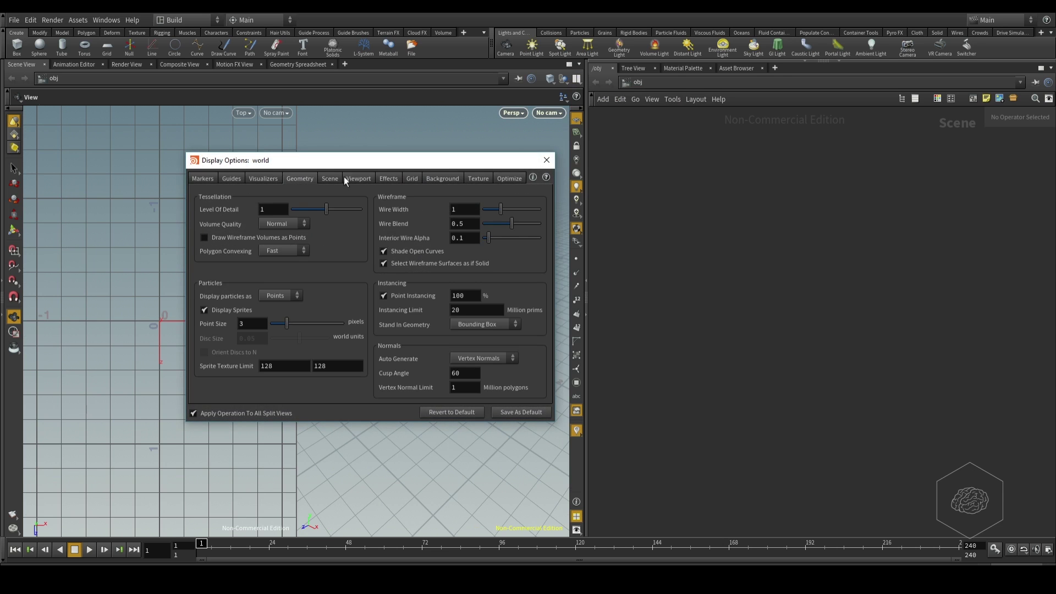
click(235, 180)
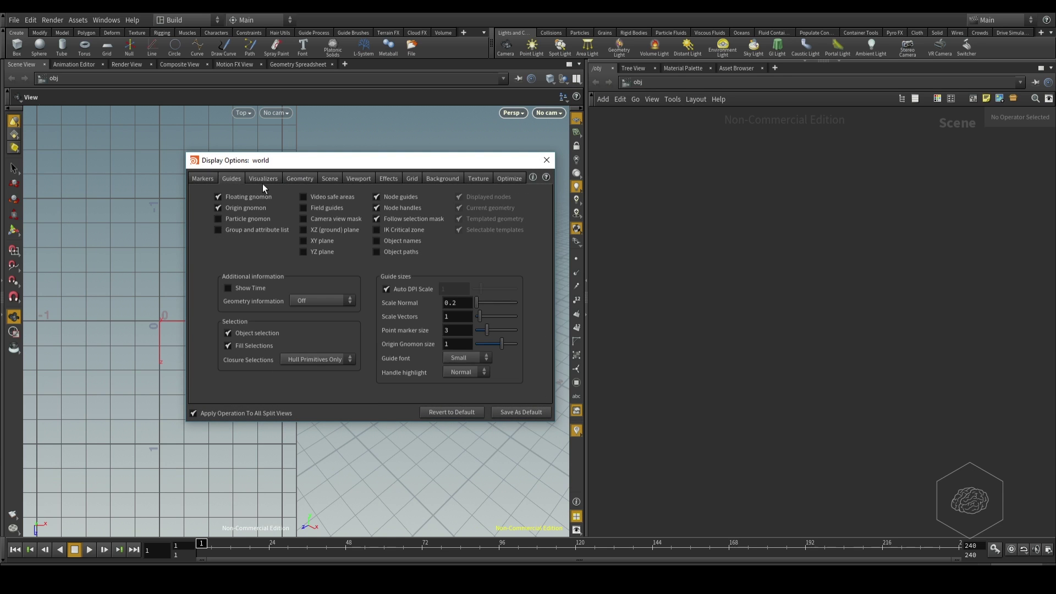
click(442, 179)
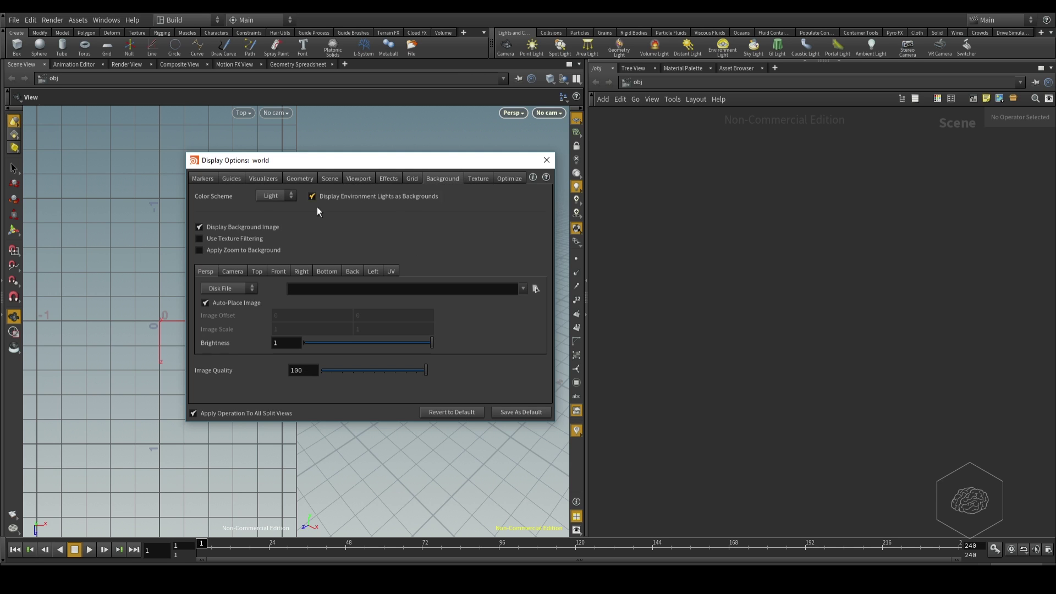
Preview the Grey and Light viewport colour schemes, then settle on Dark
click(267, 197)
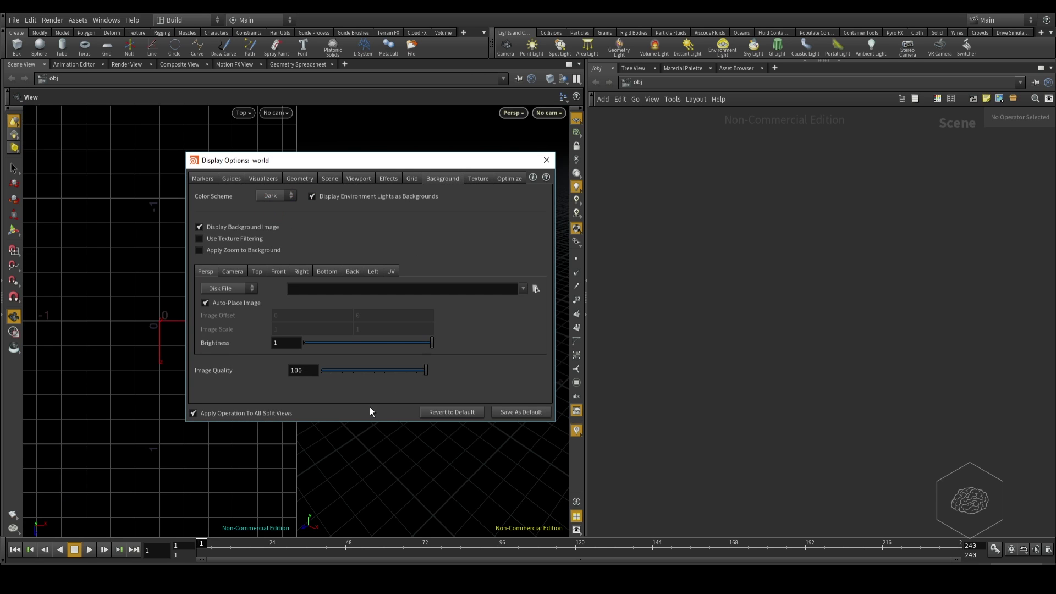
click(267, 194)
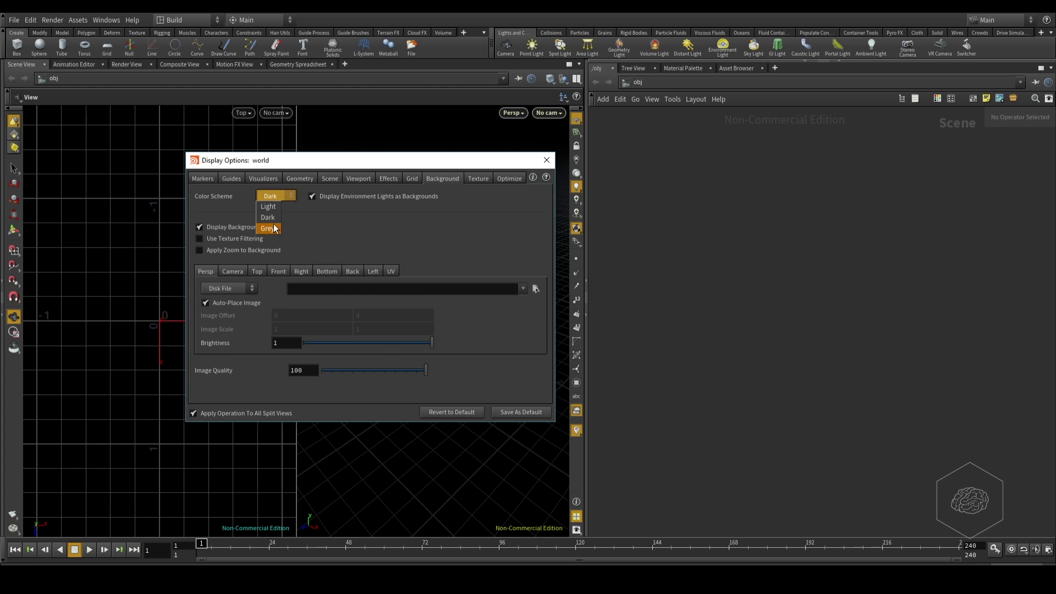
click(268, 228)
click(274, 197)
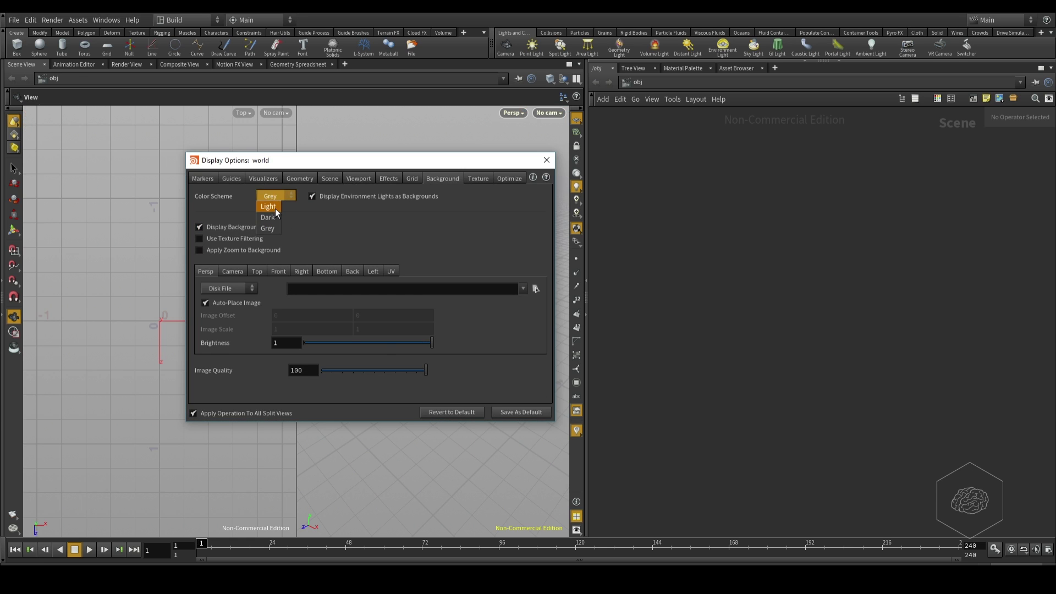
click(275, 208)
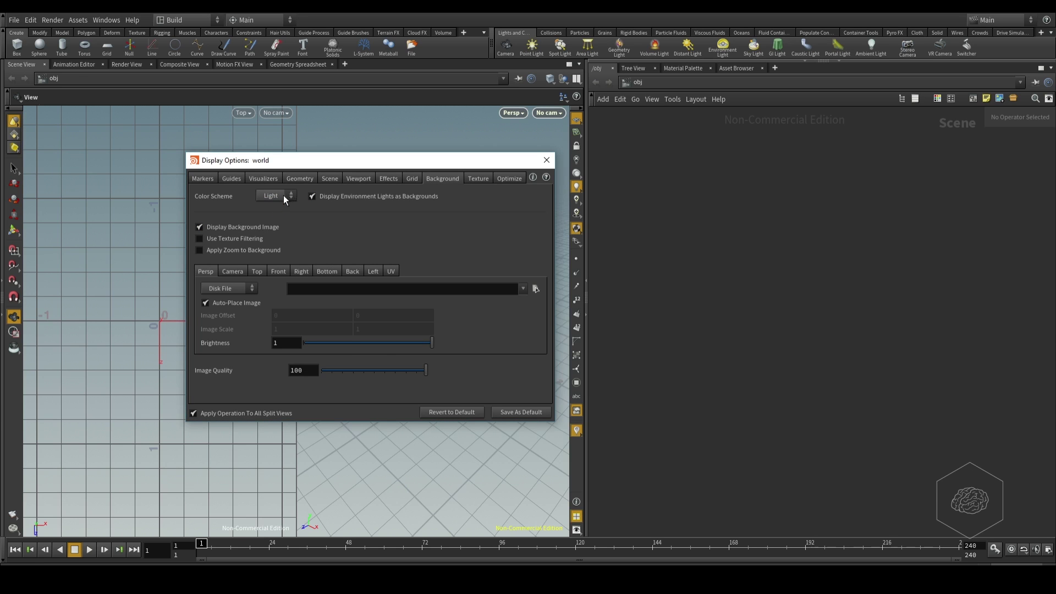
click(268, 218)
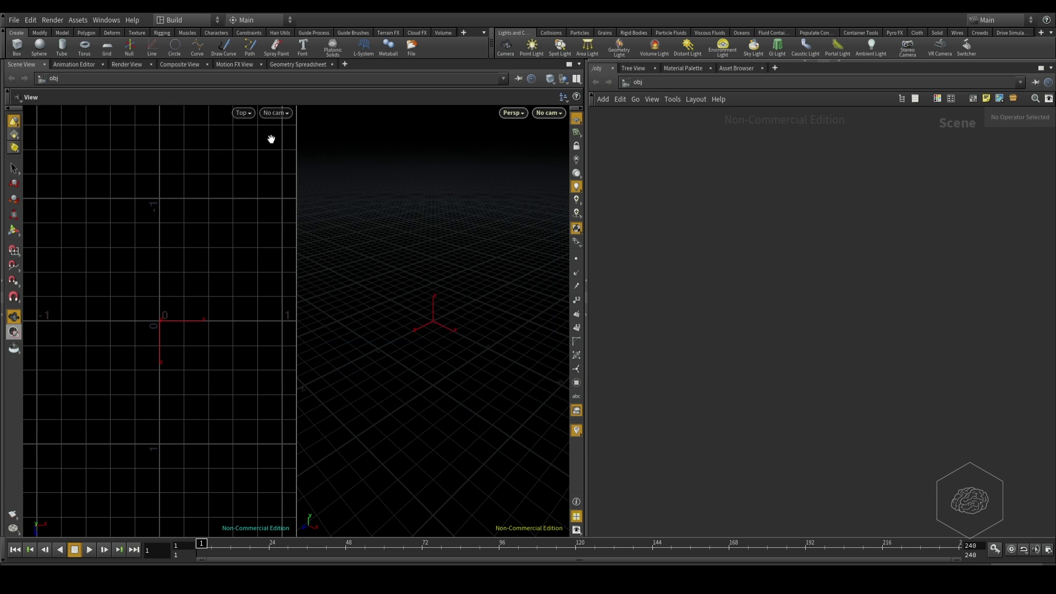
Set the left viewport to the UV view through its Set View menu
click(277, 114)
click(247, 113)
click(296, 132)
click(243, 112)
mouse_move(251, 134)
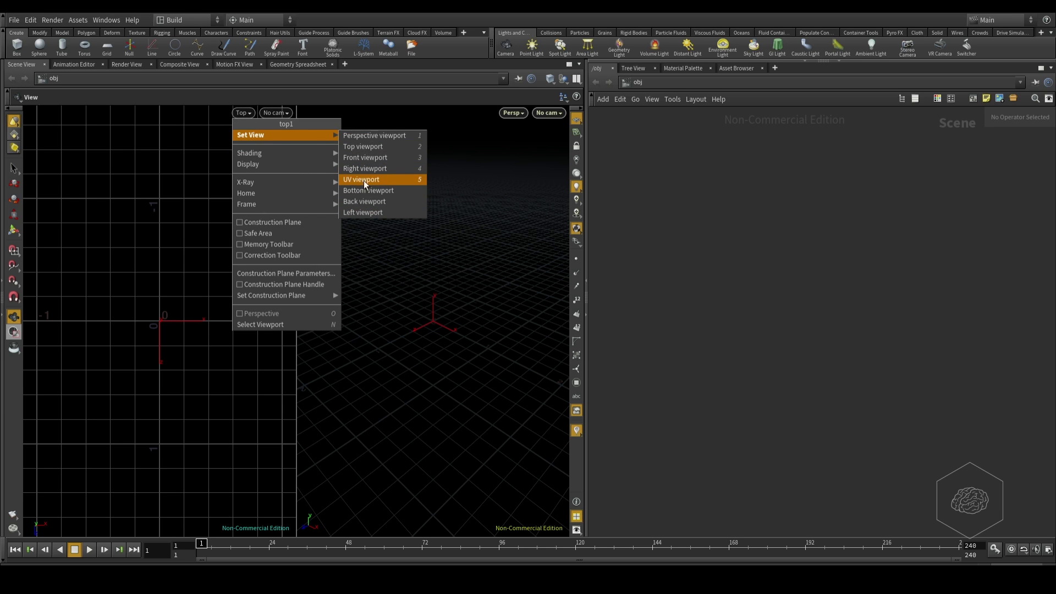
click(378, 180)
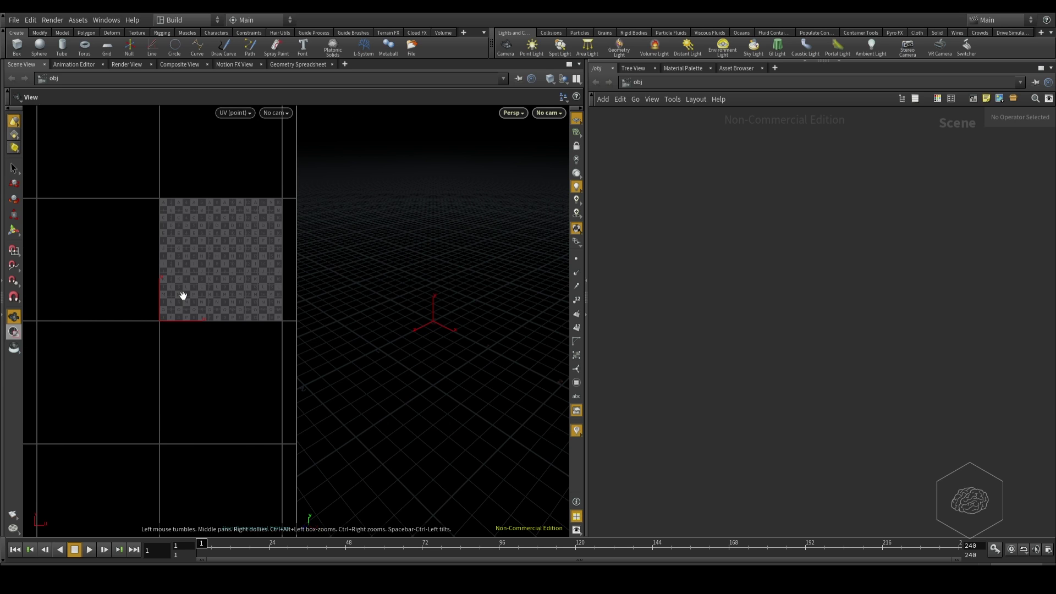
Toggle the left view between Right and UV using Space+4 and Space+5
key(space+4)
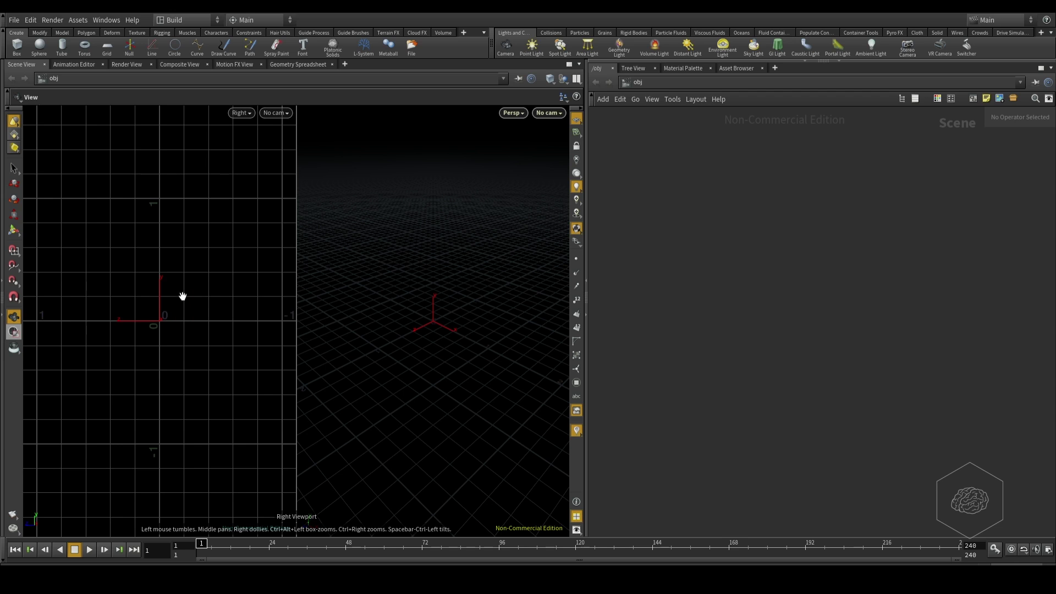
key(space+5)
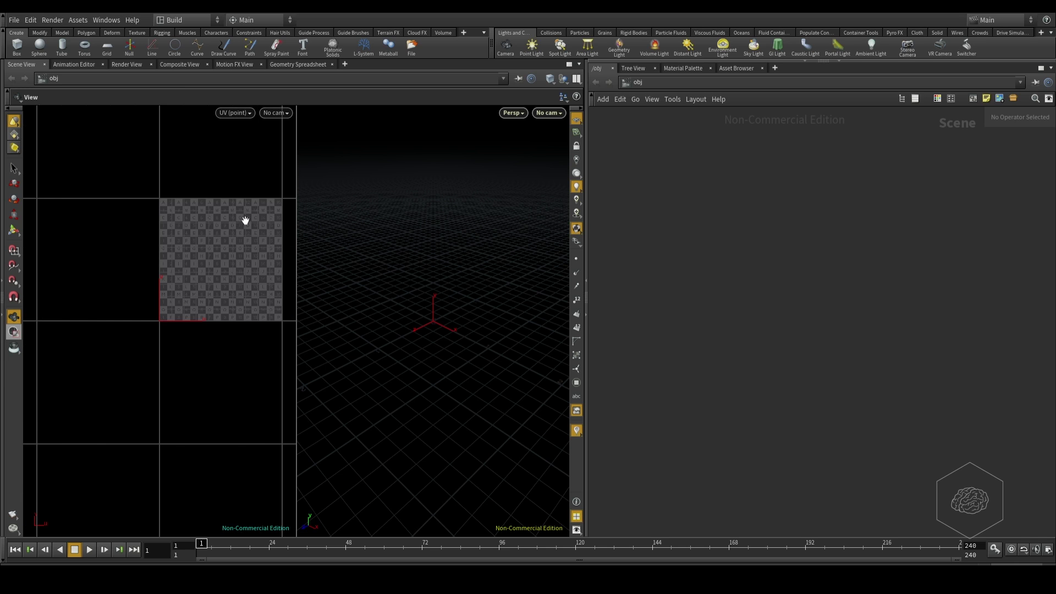
key(space+4)
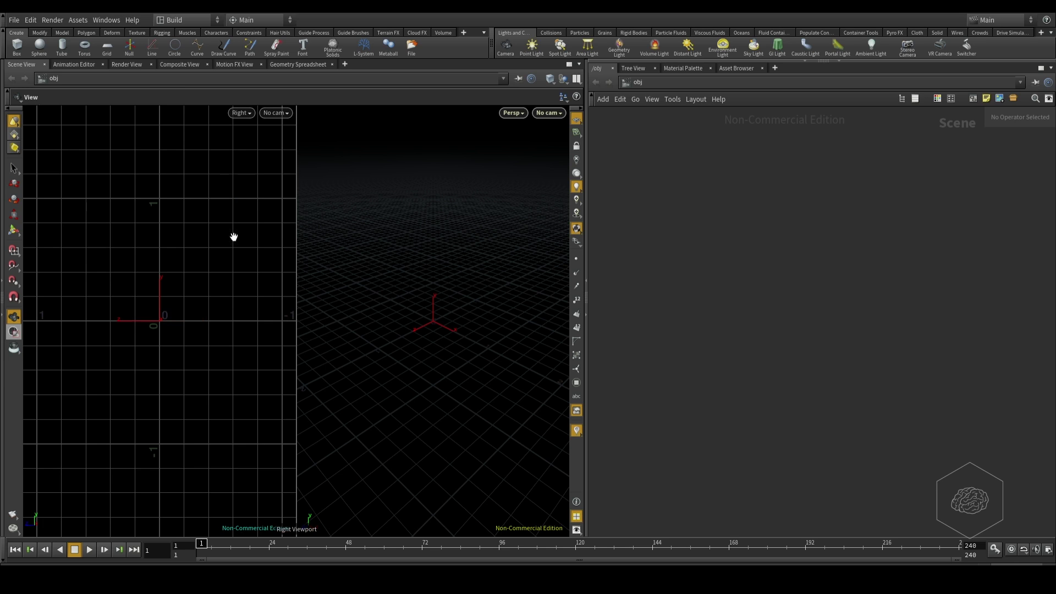
key(space+5)
Centre and zoom the UV checker grid, then open Display Options for its background settings
middle_drag(252, 246, 203, 297)
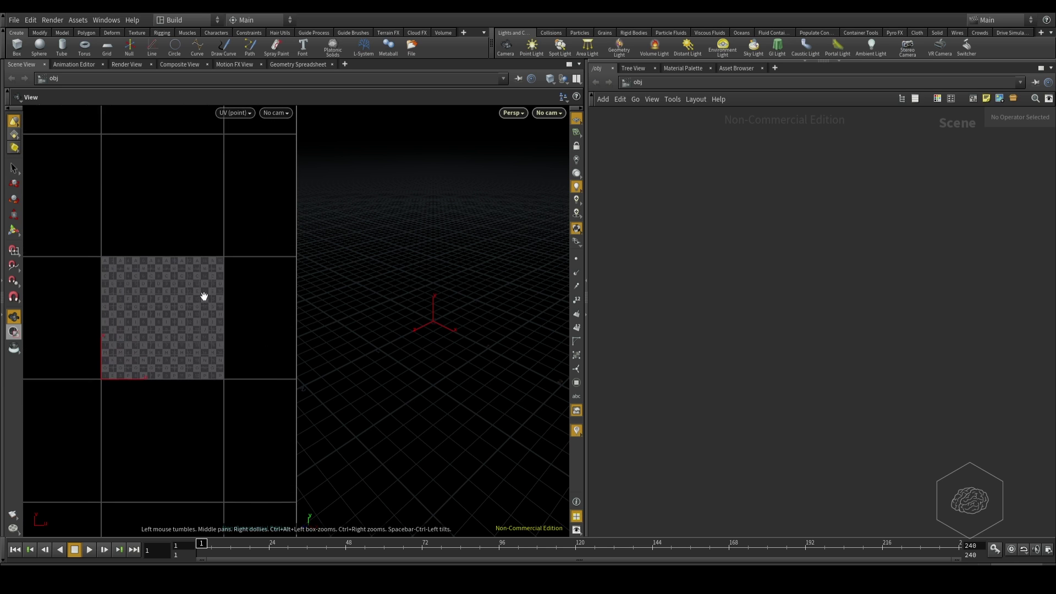
scroll(134, 311, up, 2)
scroll(184, 297, up, 2)
scroll(210, 309, down, 1)
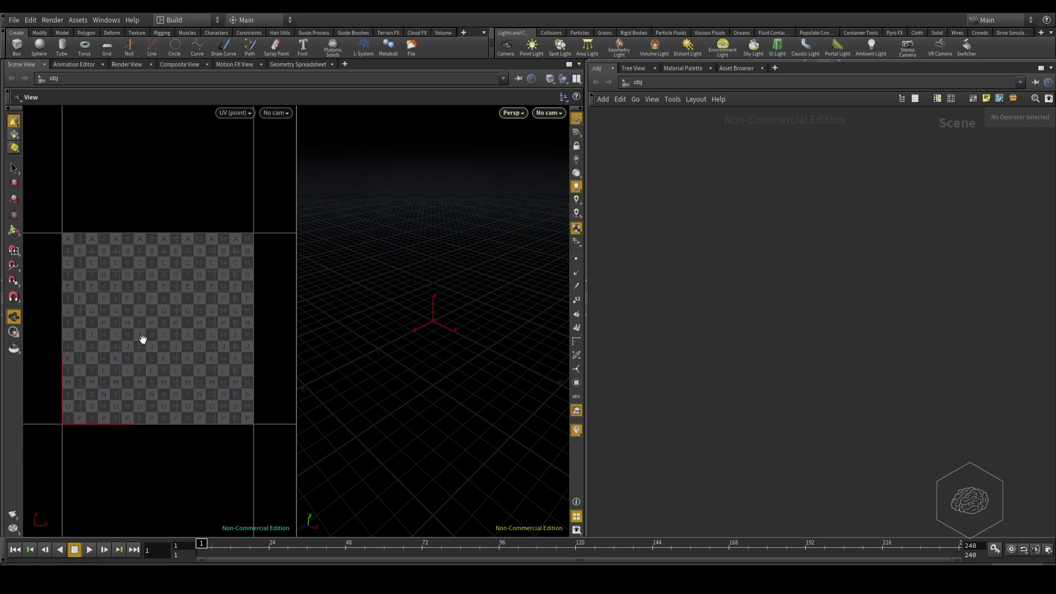
key(d)
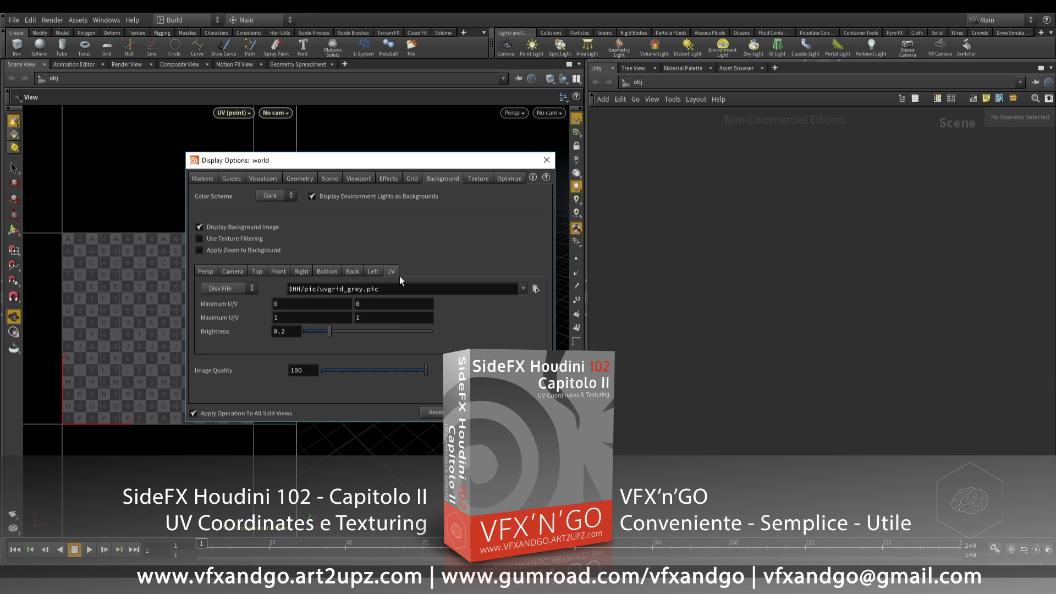
Open the file browser for the UV background image and reposition the Select File dialog
click(536, 288)
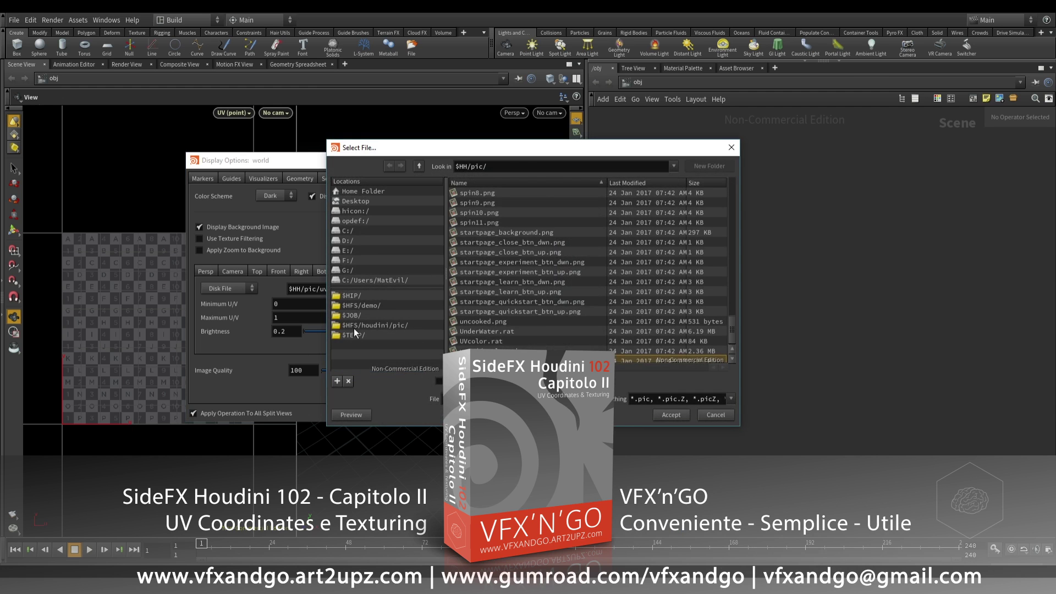
drag(504, 149, 721, 136)
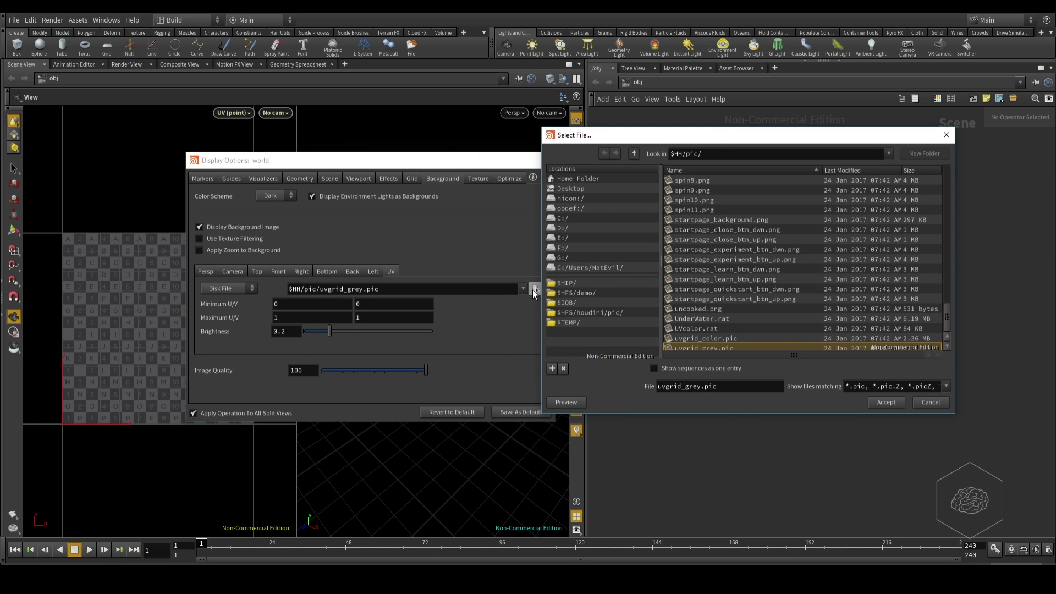
drag(736, 135, 548, 139)
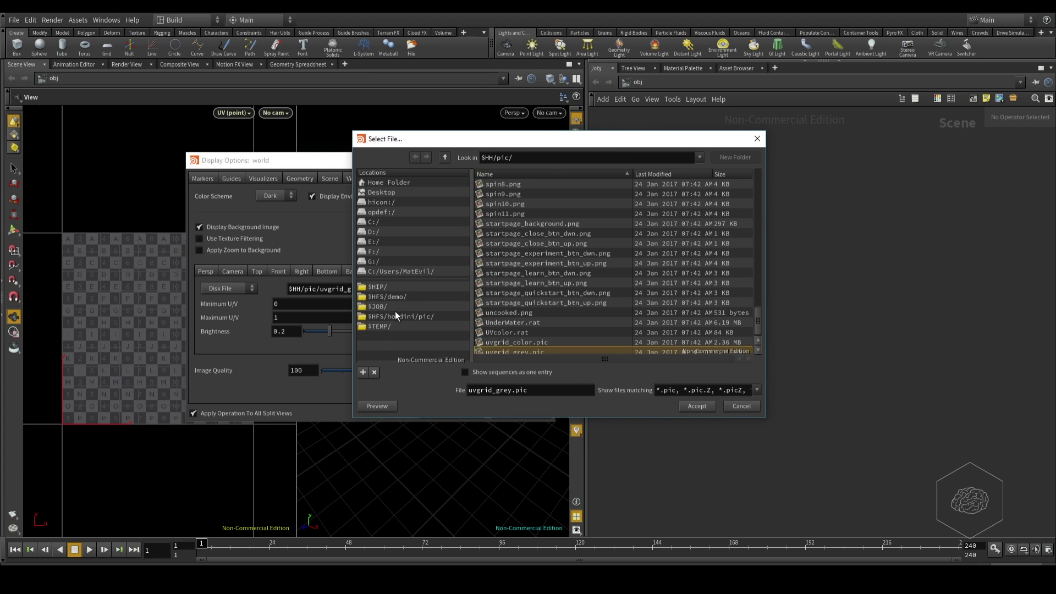
click(377, 297)
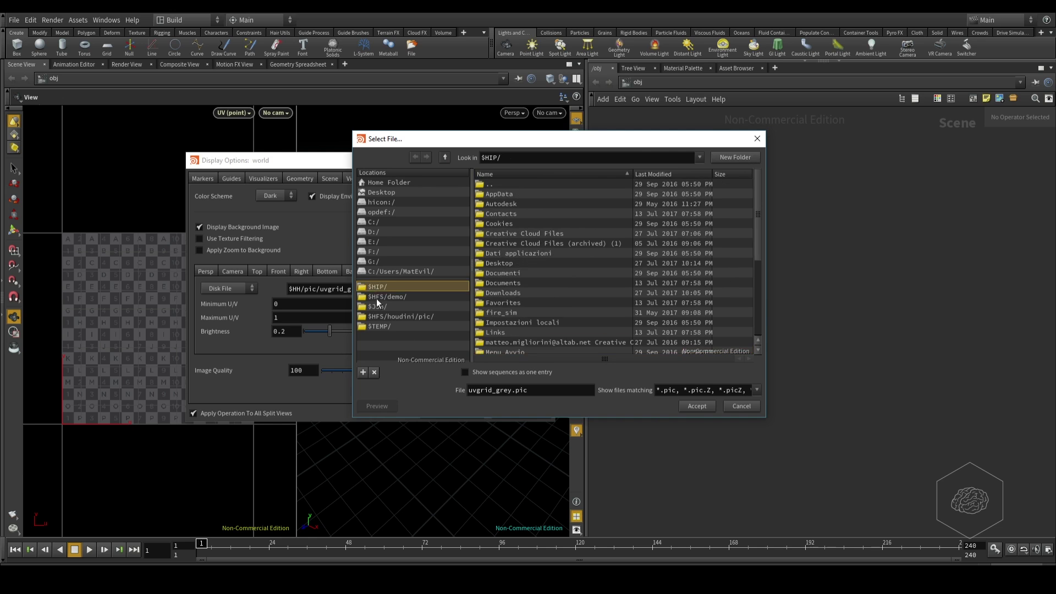
click(381, 316)
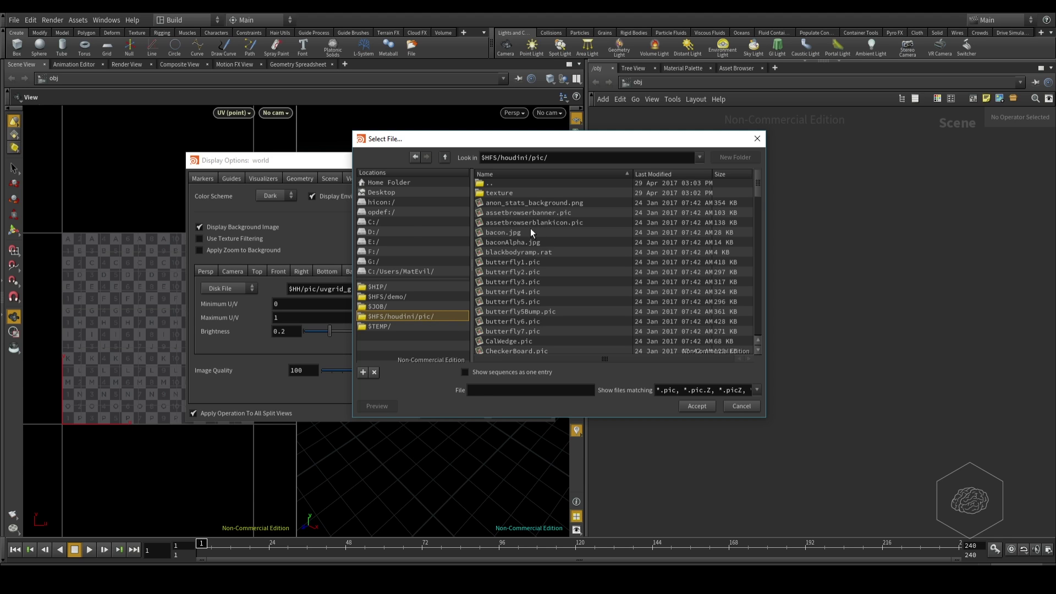
click(502, 373)
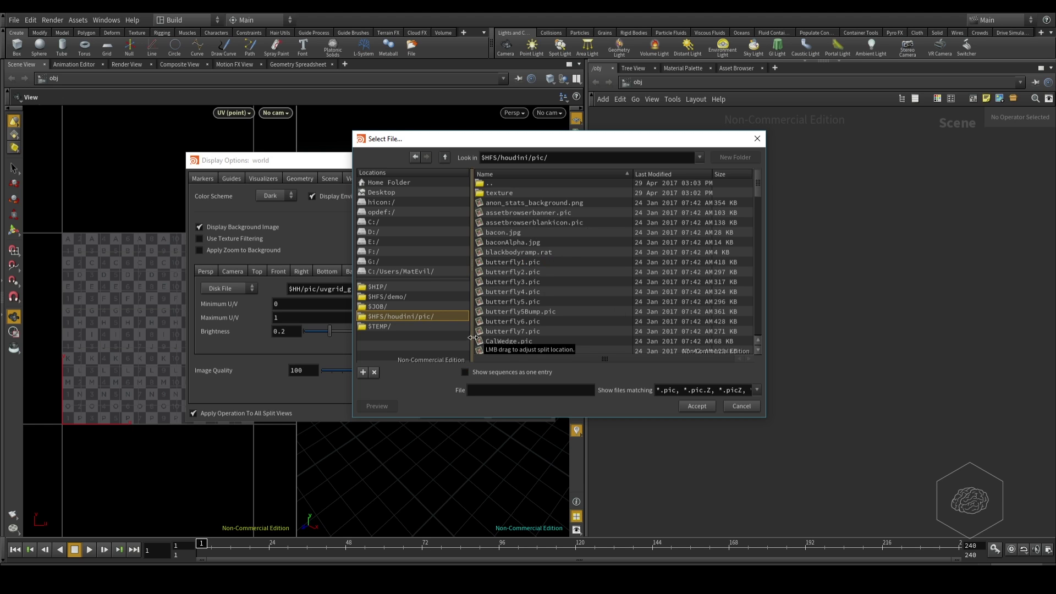
scroll(629, 332, down, 1)
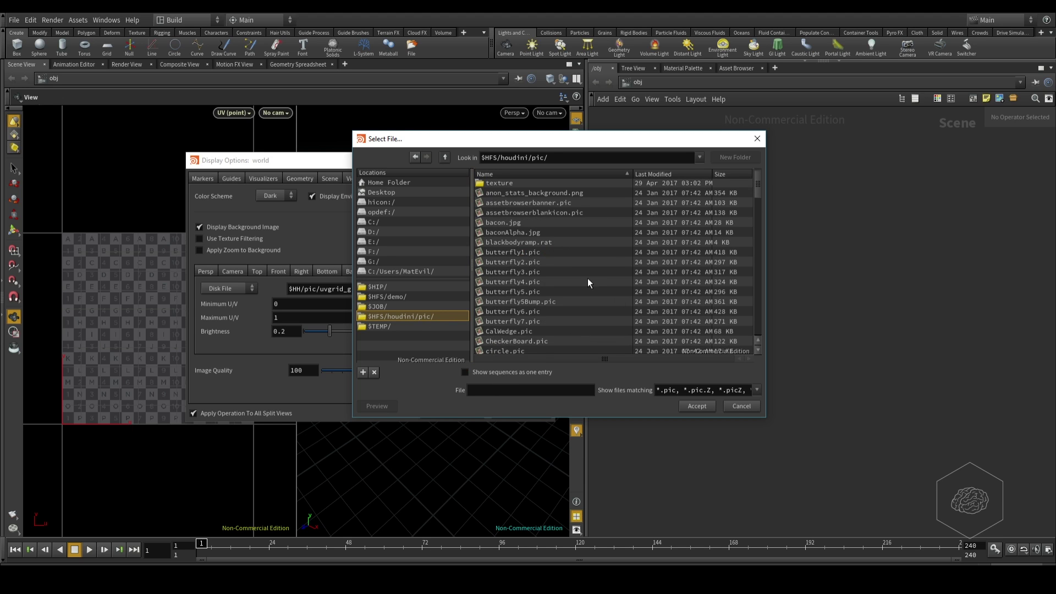
scroll(587, 279, down, 2)
scroll(587, 281, down, 2)
scroll(587, 286, down, 2)
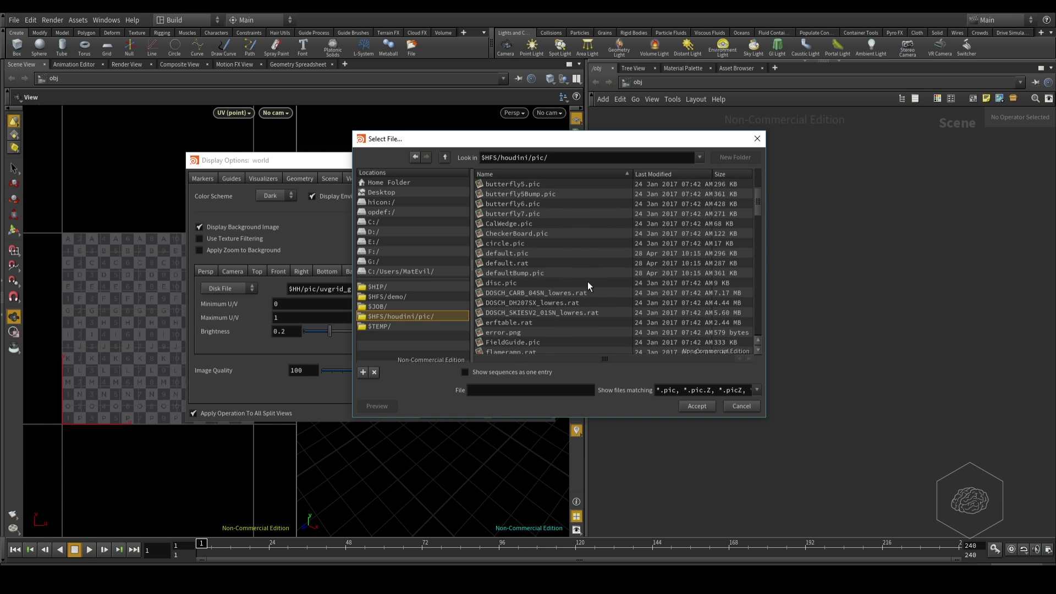
scroll(588, 286, down, 2)
scroll(519, 252, down, 1)
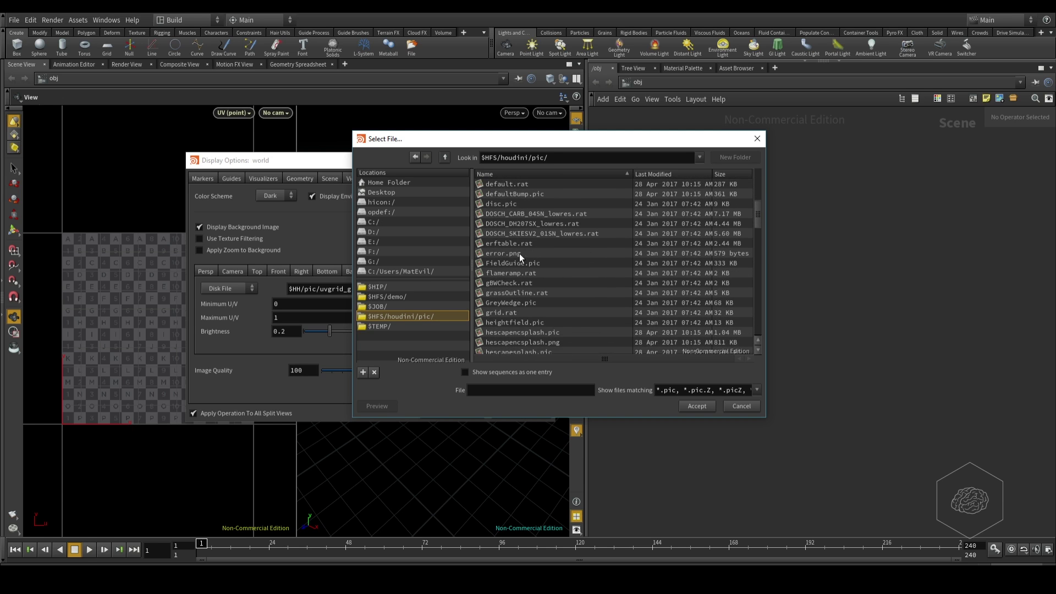
scroll(596, 234, down, 1)
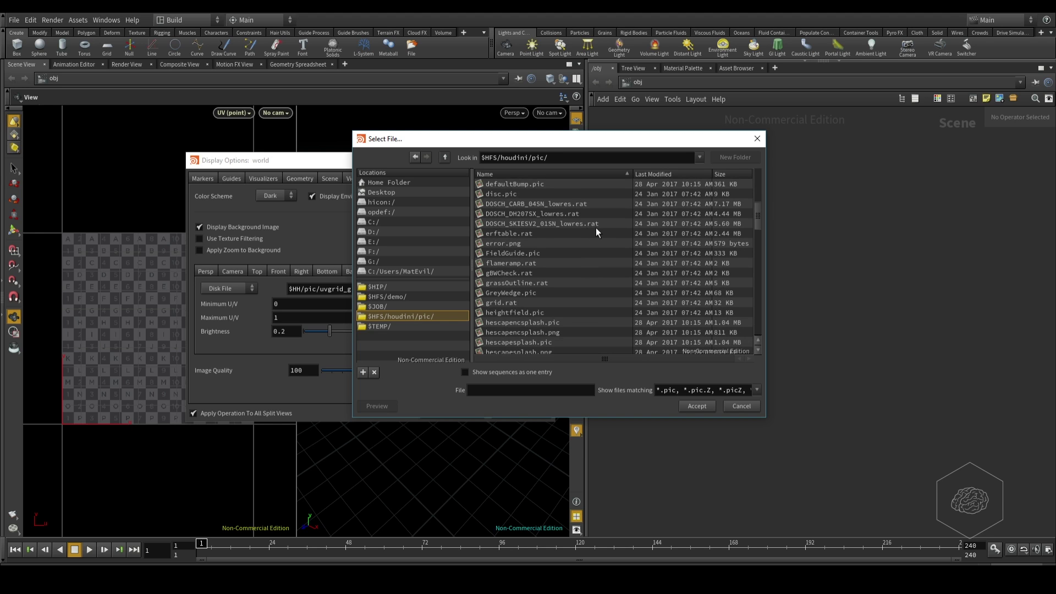
scroll(595, 228, up, 1)
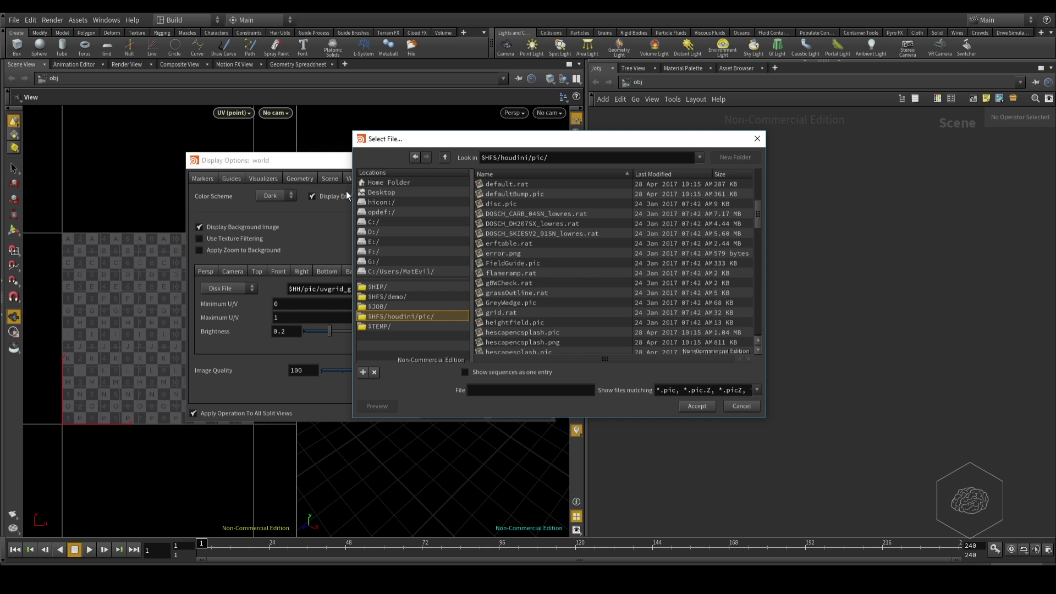
Browse to Desktop/Texturing_material, then cancel the file chooser and close Display Options
click(382, 193)
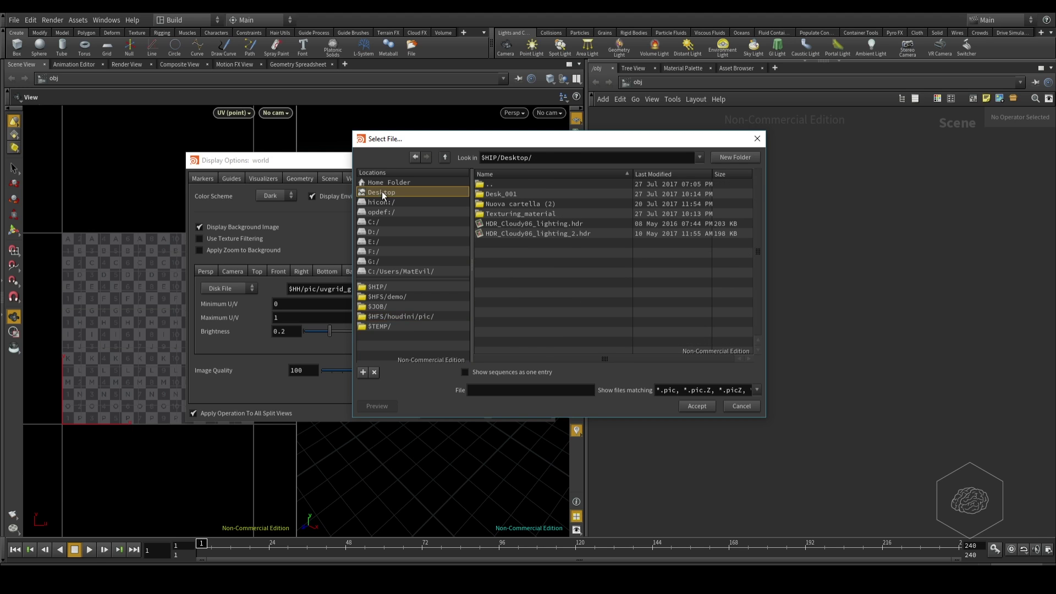
click(524, 215)
double_click(509, 213)
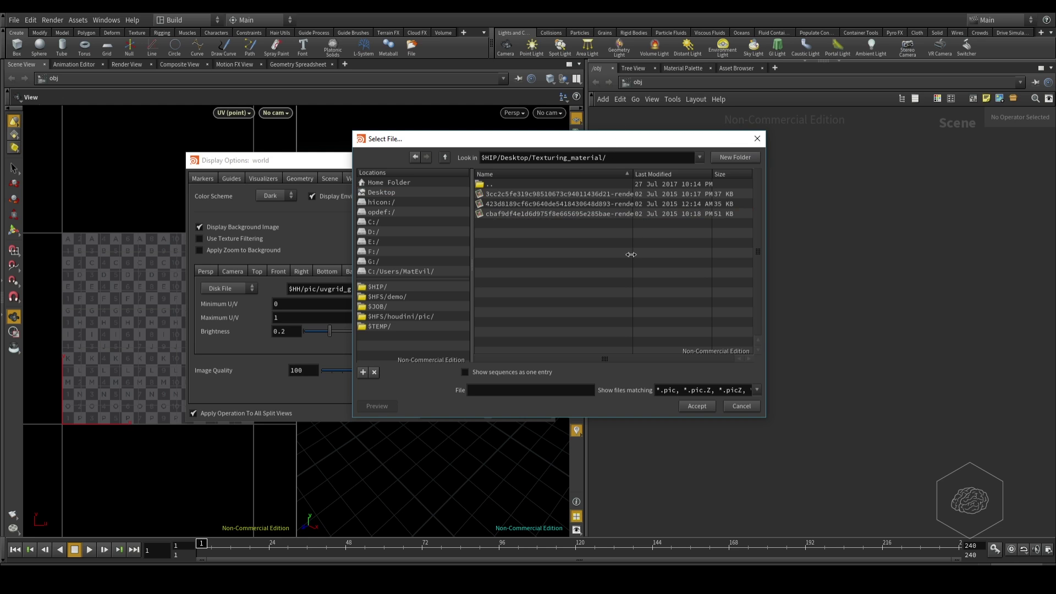
click(763, 139)
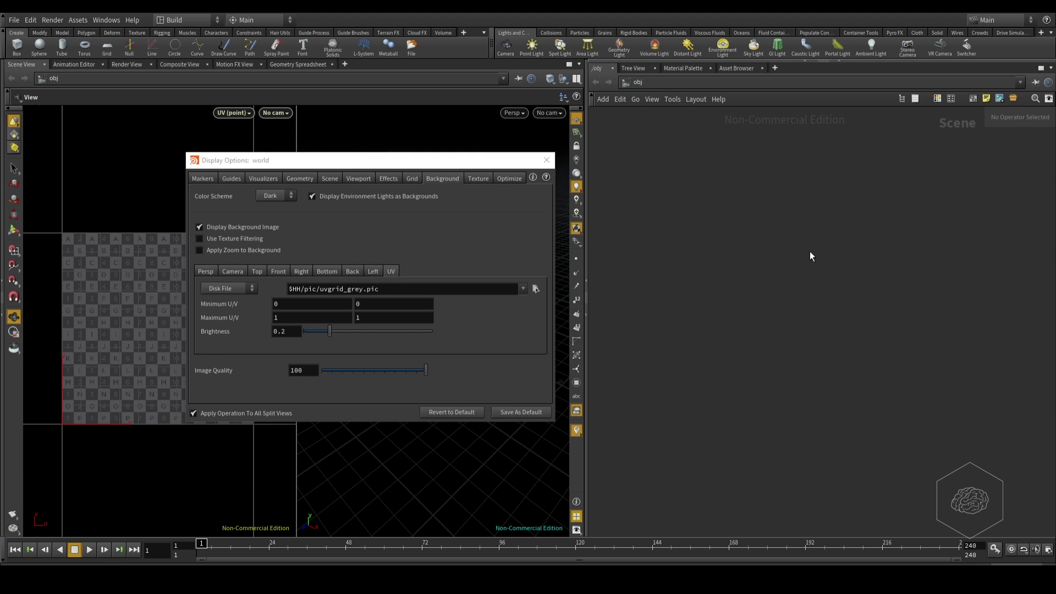
click(546, 160)
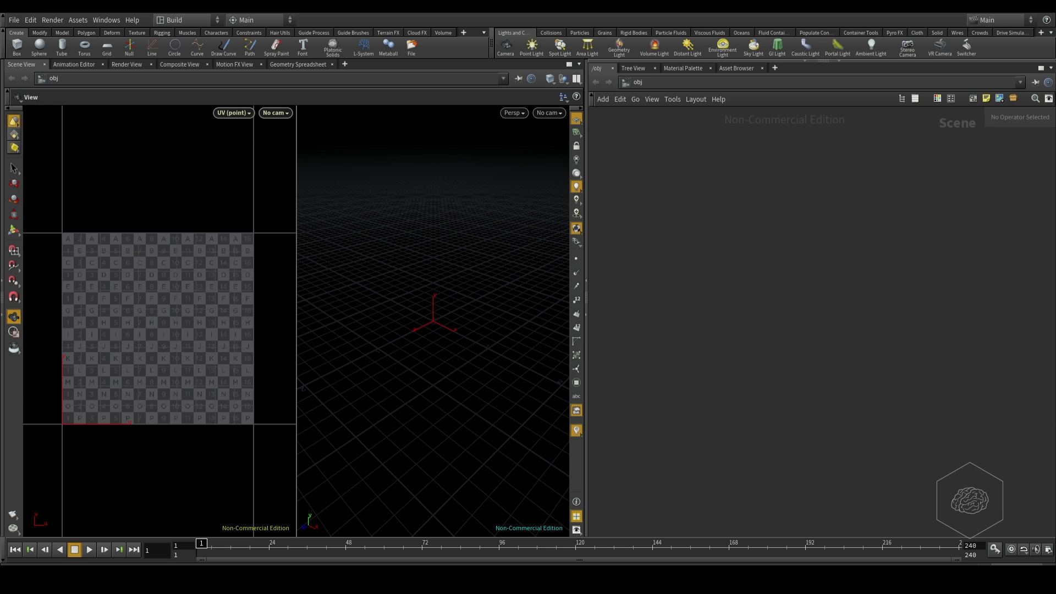
Switch to the Houdini documentation and scroll the Stand-alone utilities page down to iconvert
click(86, 531)
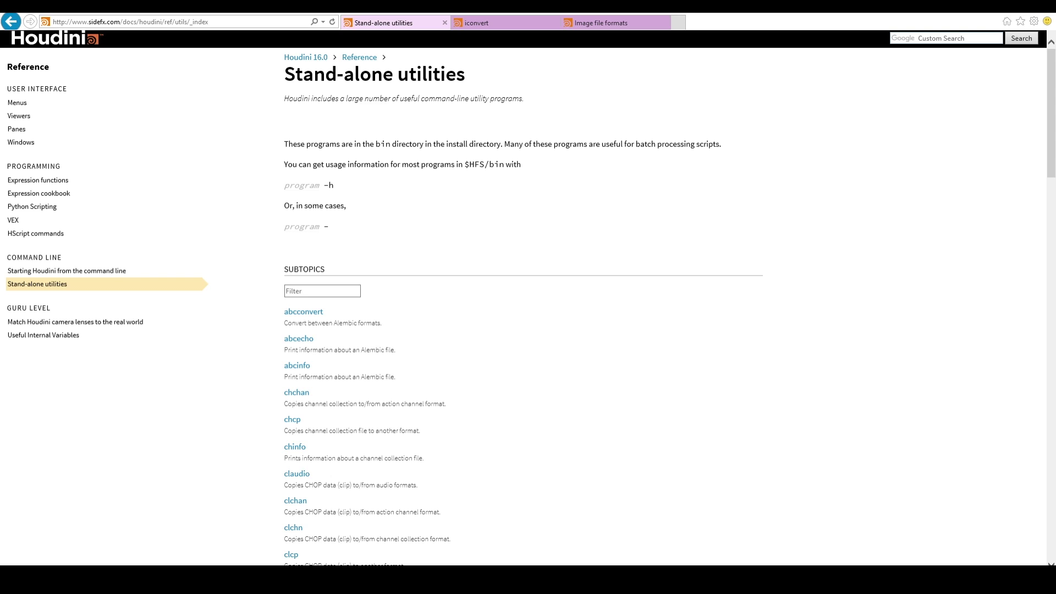
scroll(504, 307, down, 9)
scroll(520, 302, down, 7)
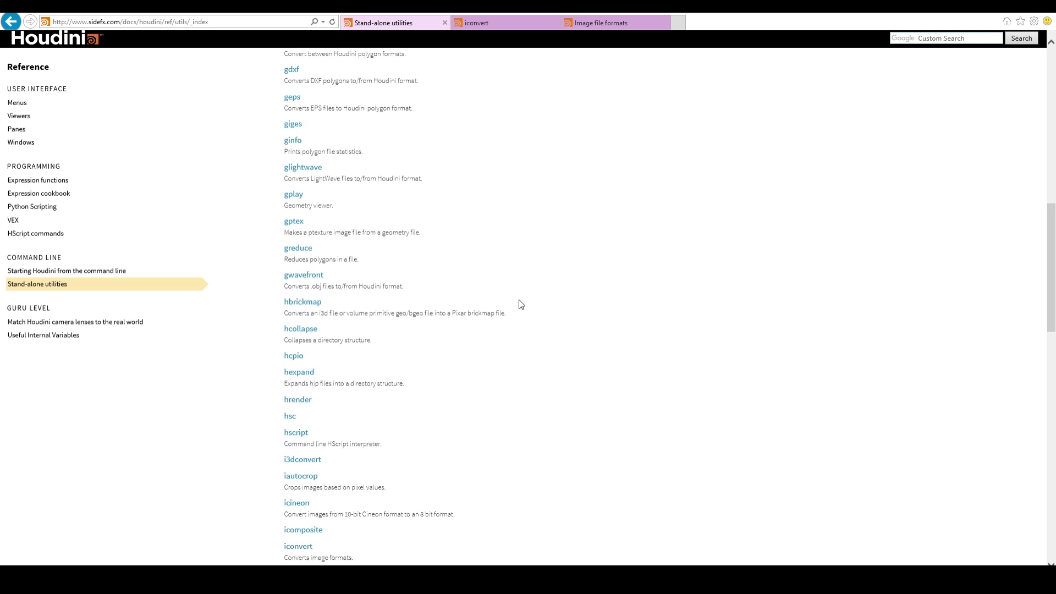
scroll(446, 109, down, 3)
scroll(598, 304, down, 3)
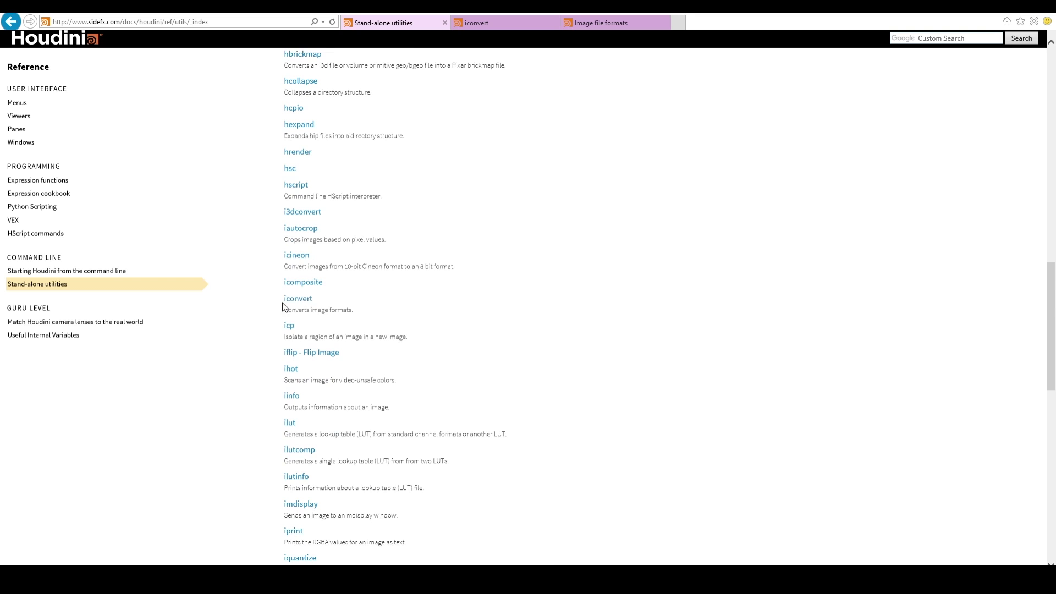
scroll(532, 333, down, 3)
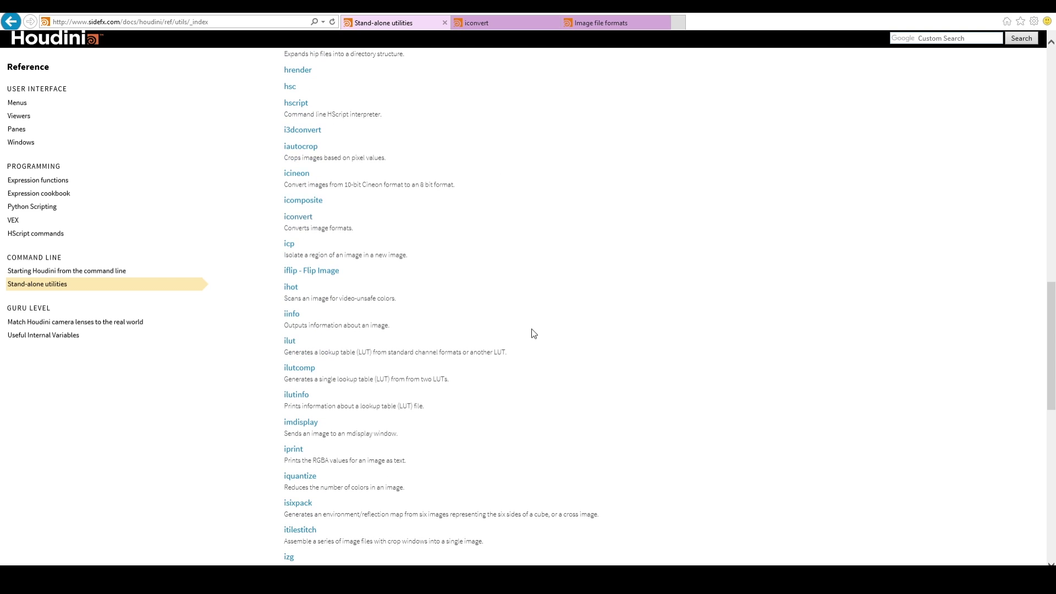
Scroll through the utilities list and open the iconvert reference page
scroll(533, 334, down, 3)
scroll(532, 333, down, 3)
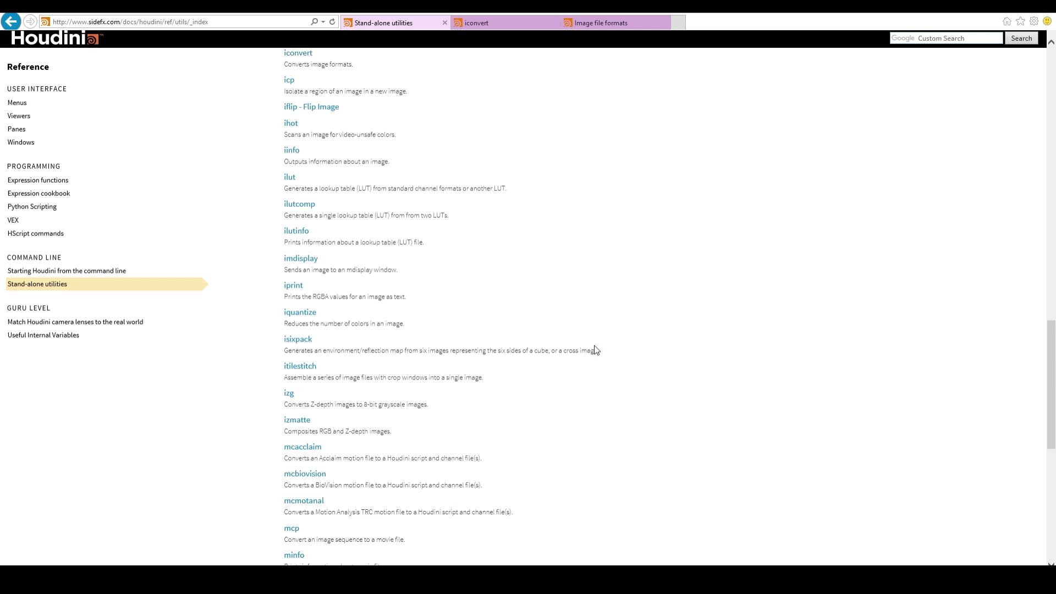
scroll(595, 348, up, 5)
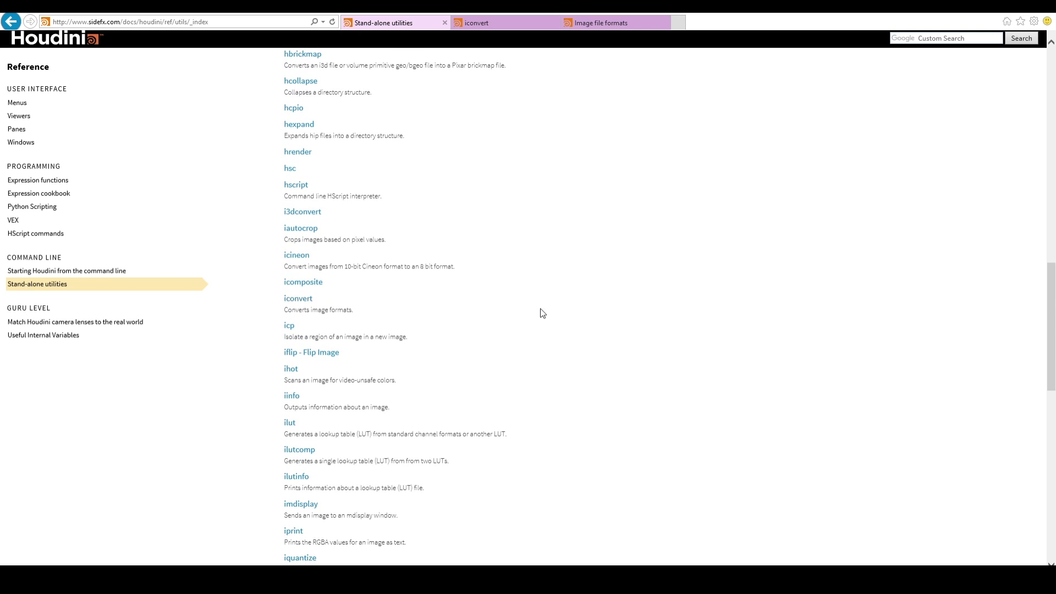
scroll(527, 356, down, 1)
scroll(577, 336, down, 2)
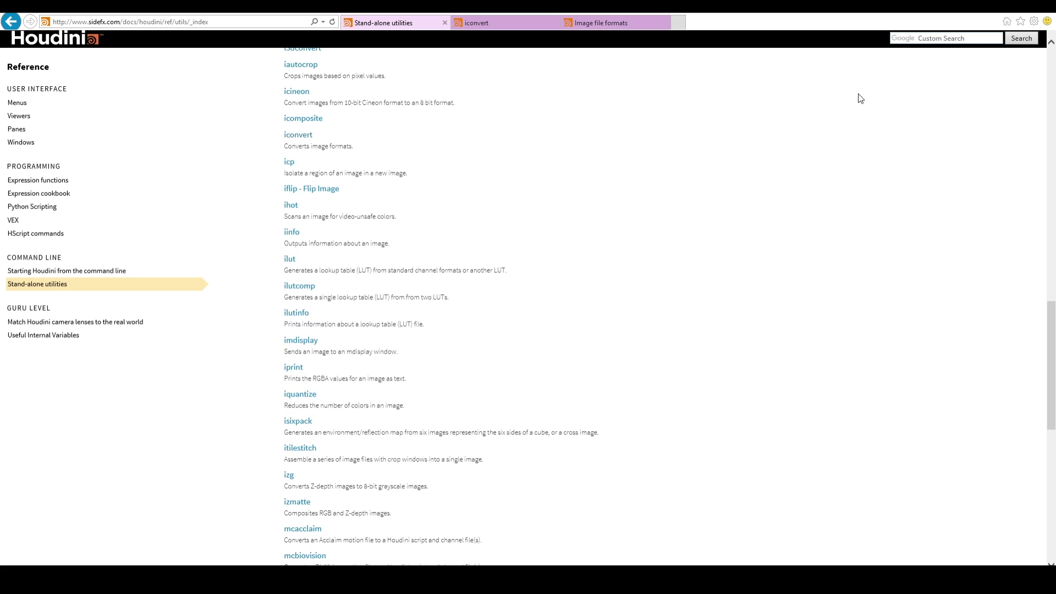
scroll(589, 179, down, 3)
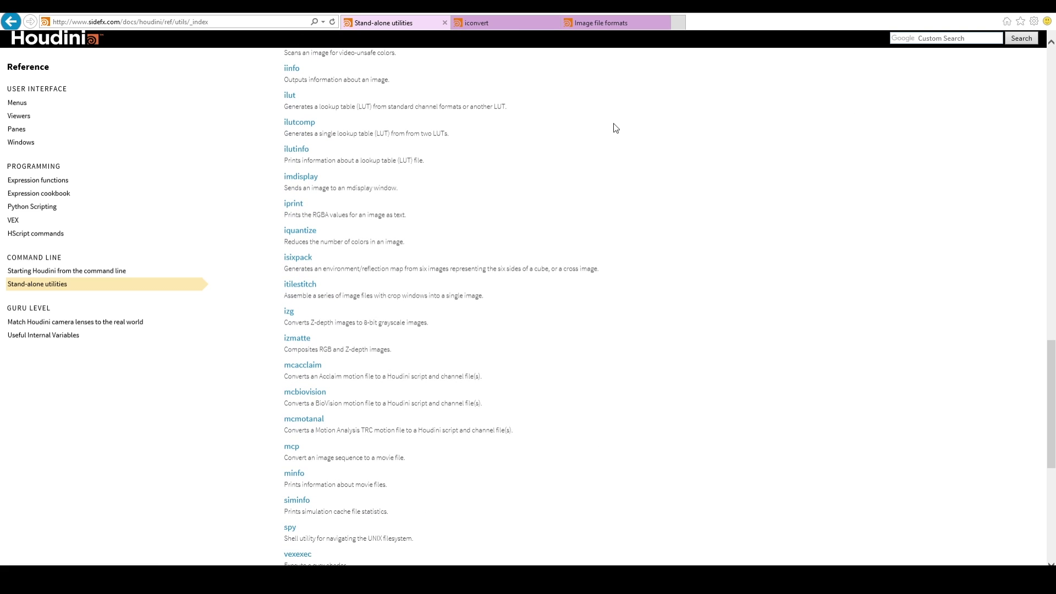
click(497, 21)
scroll(409, 239, up, 5)
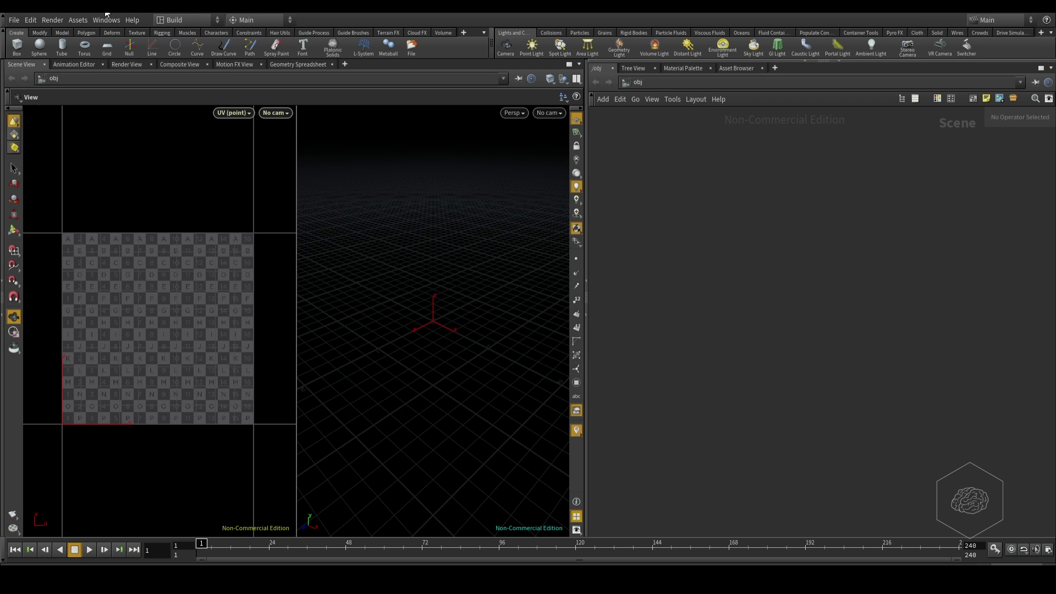
click(106, 20)
click(122, 267)
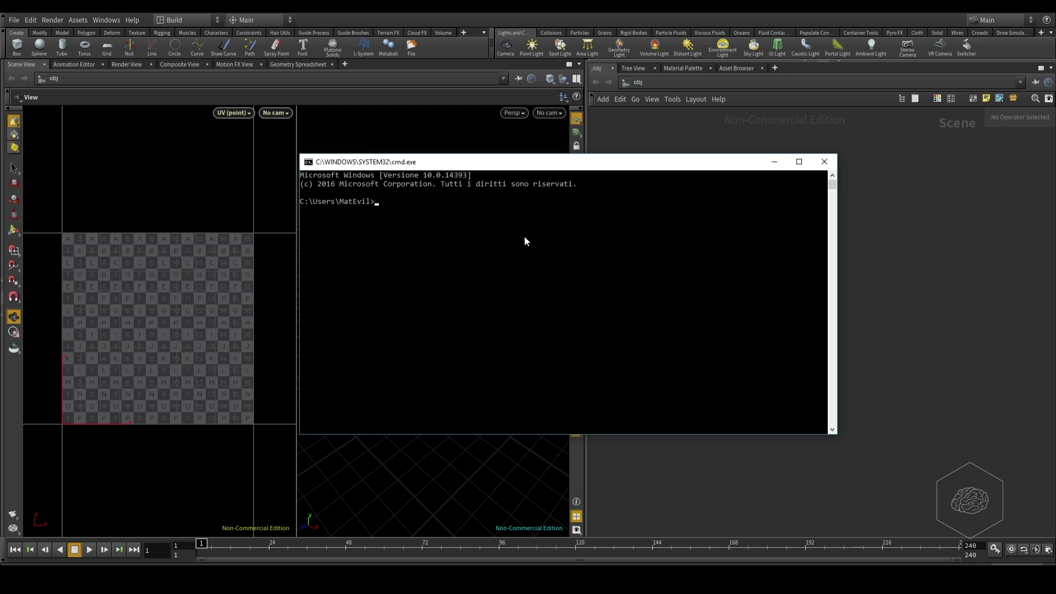
click(824, 161)
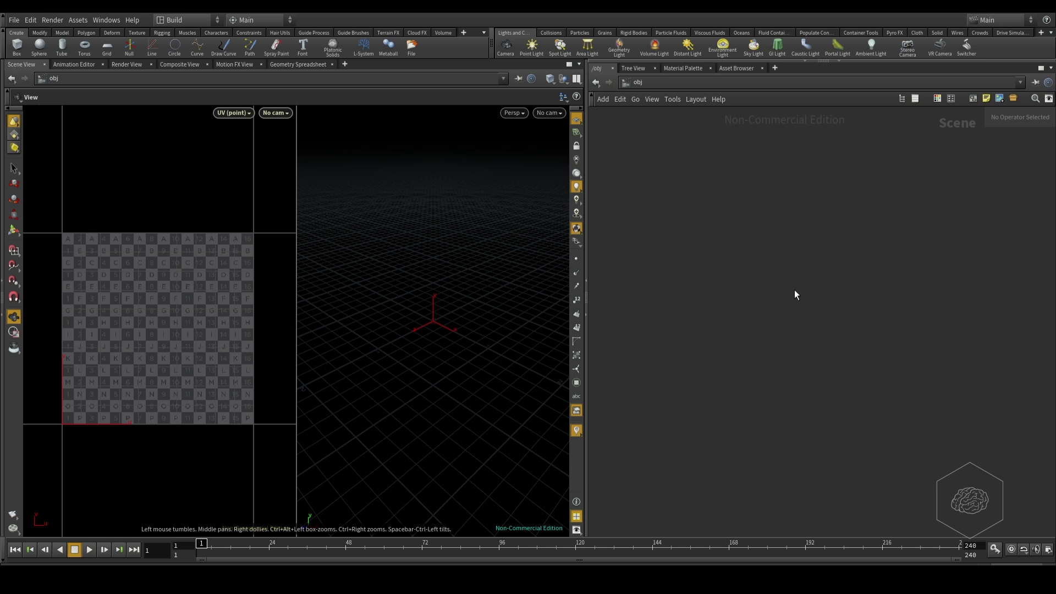
Add a COP2 Network node, cop2net1, in /obj and position it up and left
key(c)
key(p)
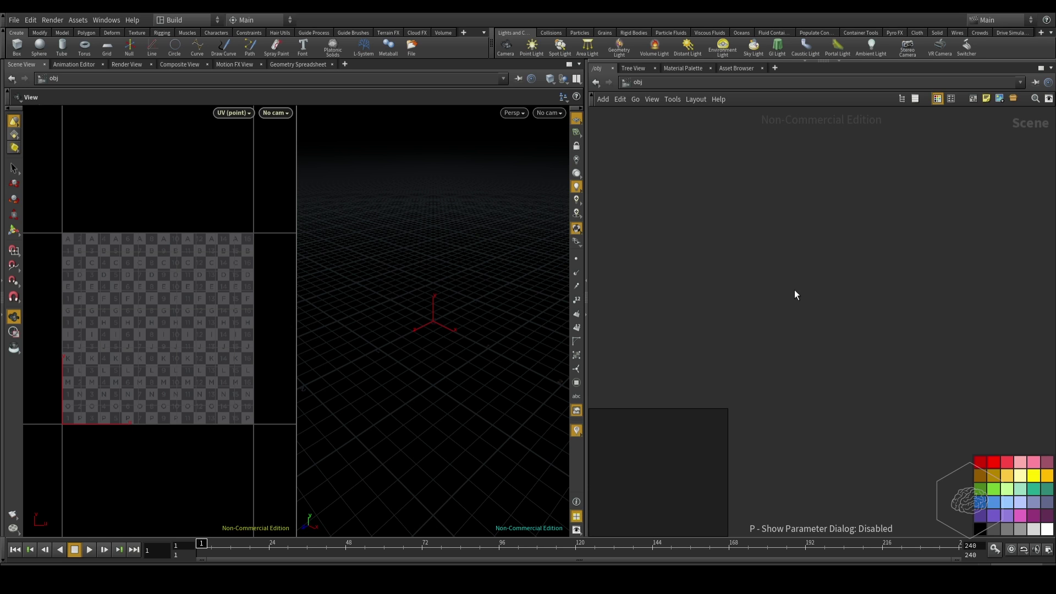
key(c)
key(Tab)
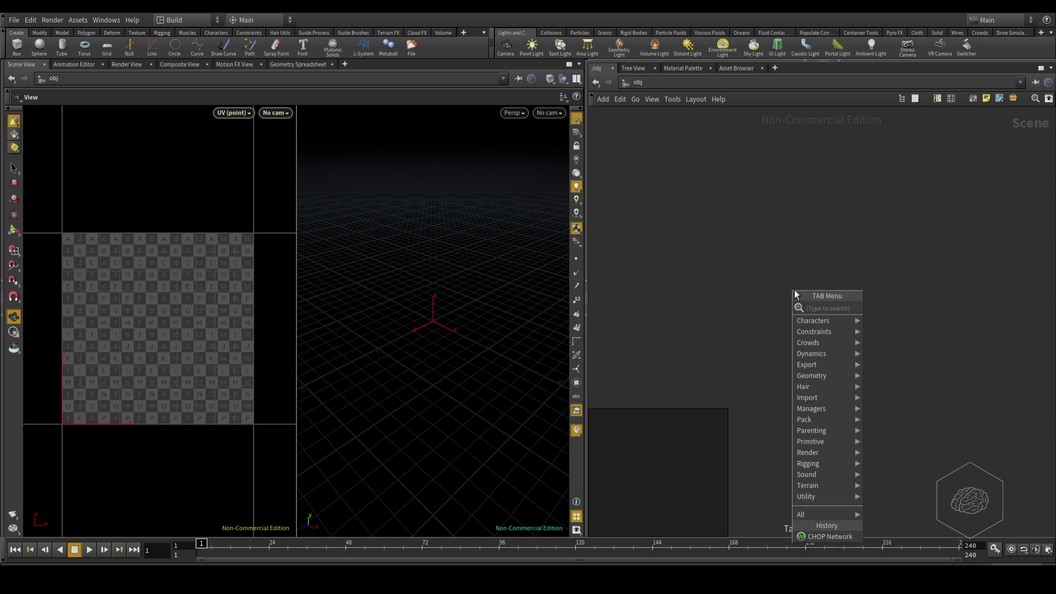
text(cop)
key(Down)
key(Up)
key(Return)
click(794, 289)
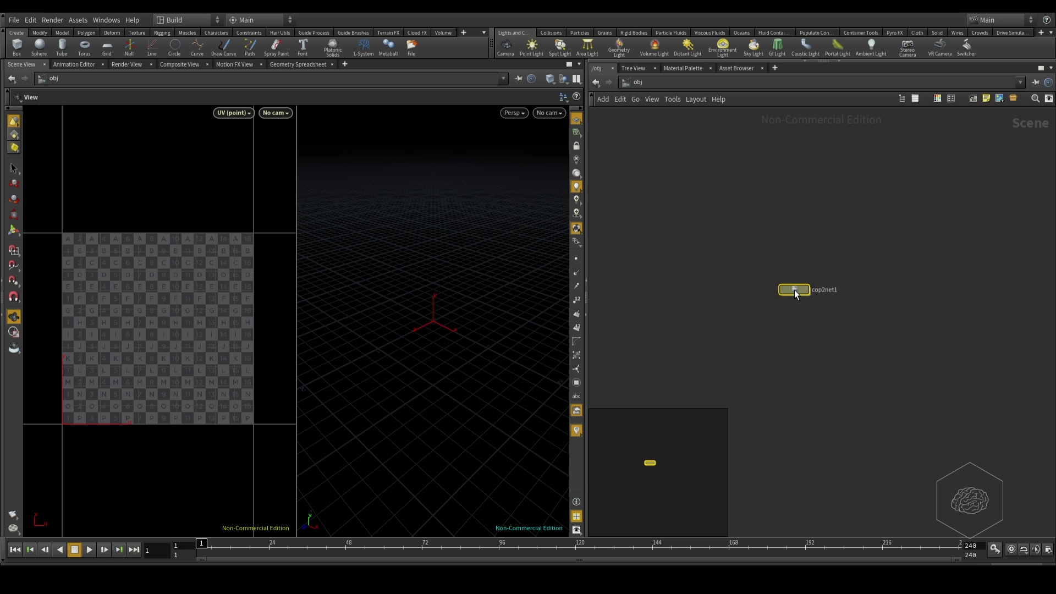
drag(794, 290, 693, 223)
key(c)
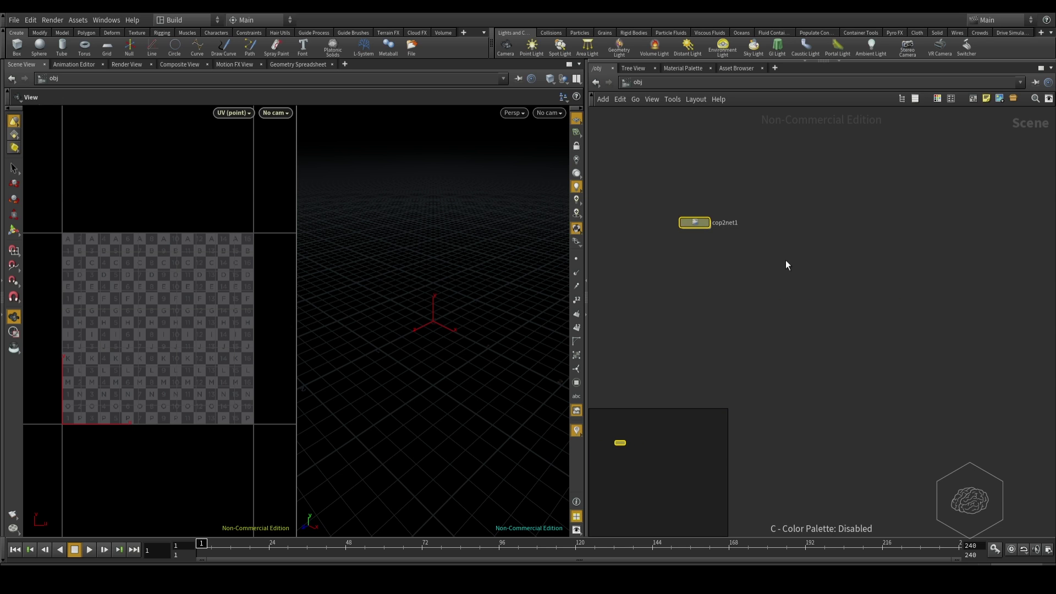
key(o)
Inside cop2net1, place a File COP named default_pic
double_click(699, 225)
key(Tab)
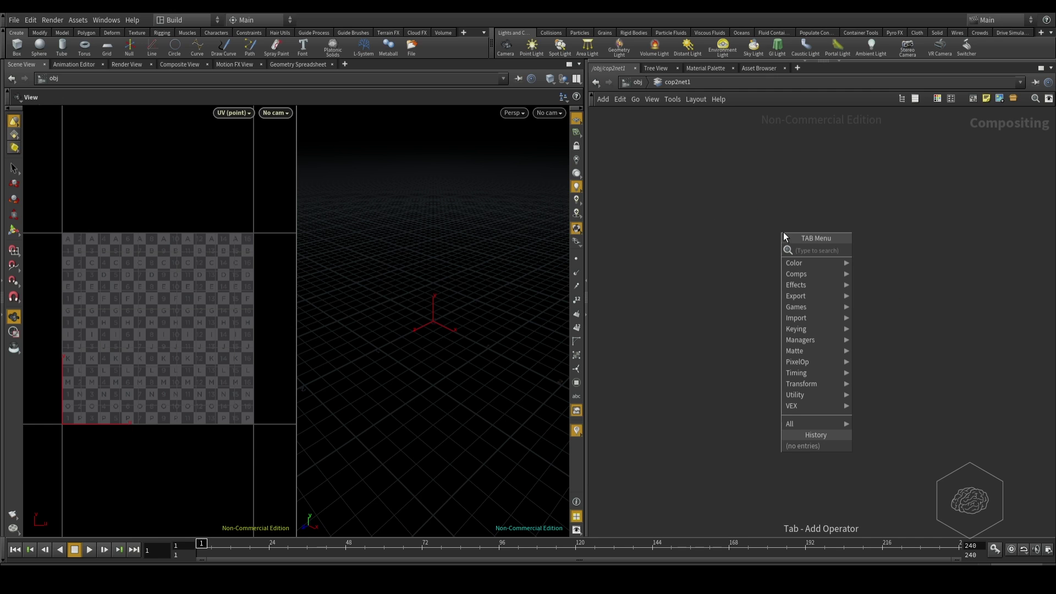
text(ima)
key(BackSpace)
key(BackSpace)
key(BackSpace)
text(file)
key(Return)
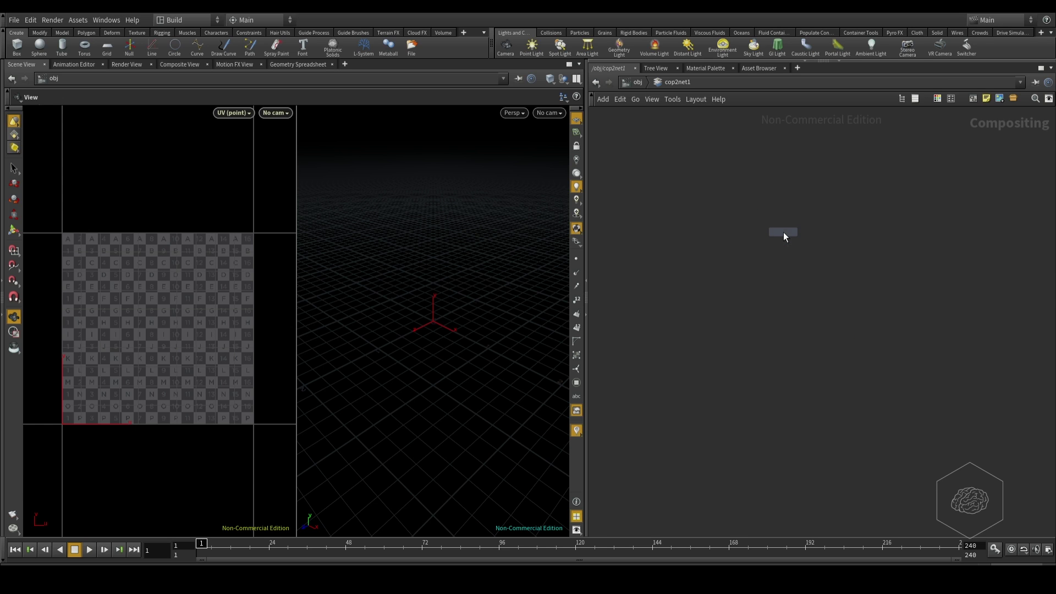
click(695, 220)
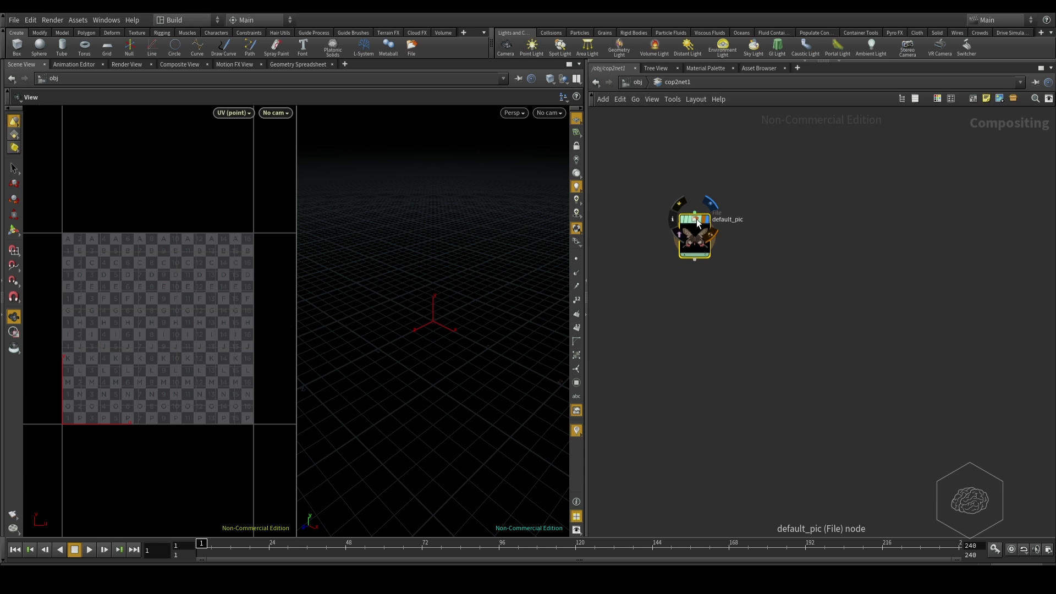
Load the 423d8189… grey checker render PNG into the File node
key(p)
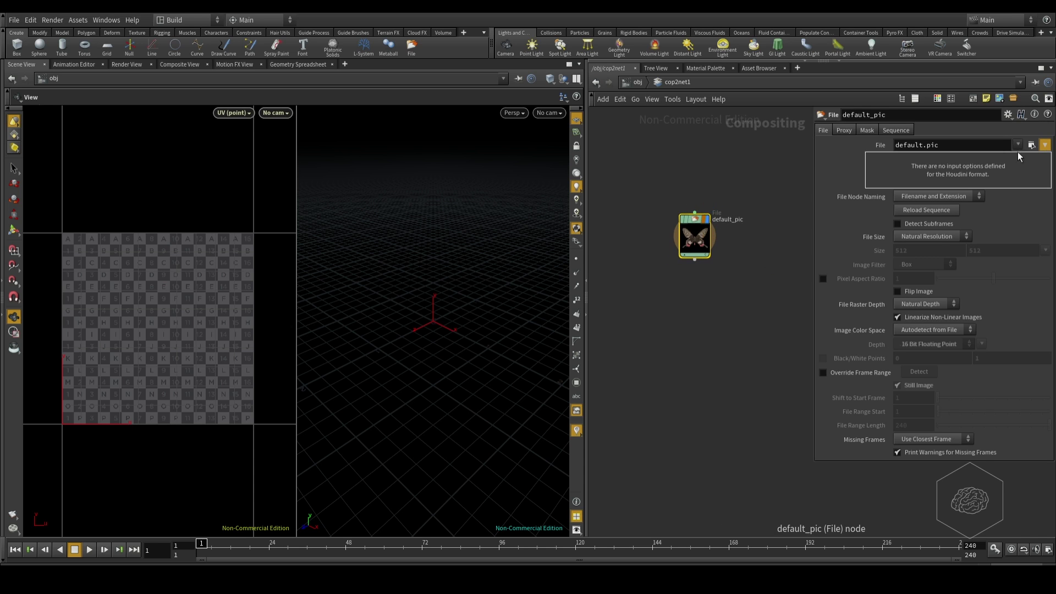
click(1031, 144)
click(514, 195)
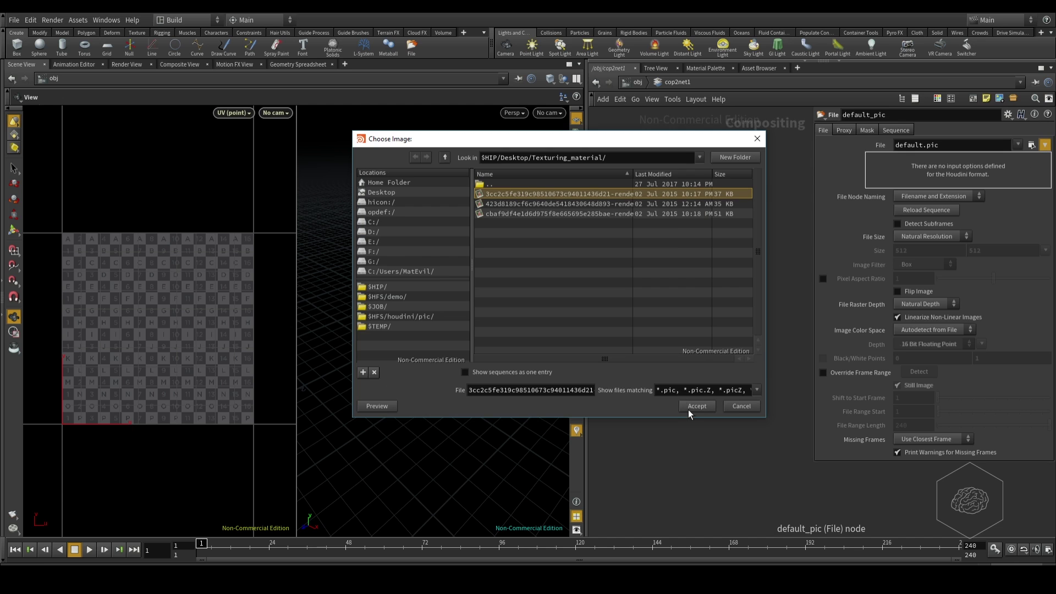
click(697, 406)
mouse_move(701, 253)
mouse_down()
mouse_move(701, 273)
mouse_move(668, 251)
mouse_up()
Show the 1024x1024 checker in the Composite View and reposition the File node
click(171, 65)
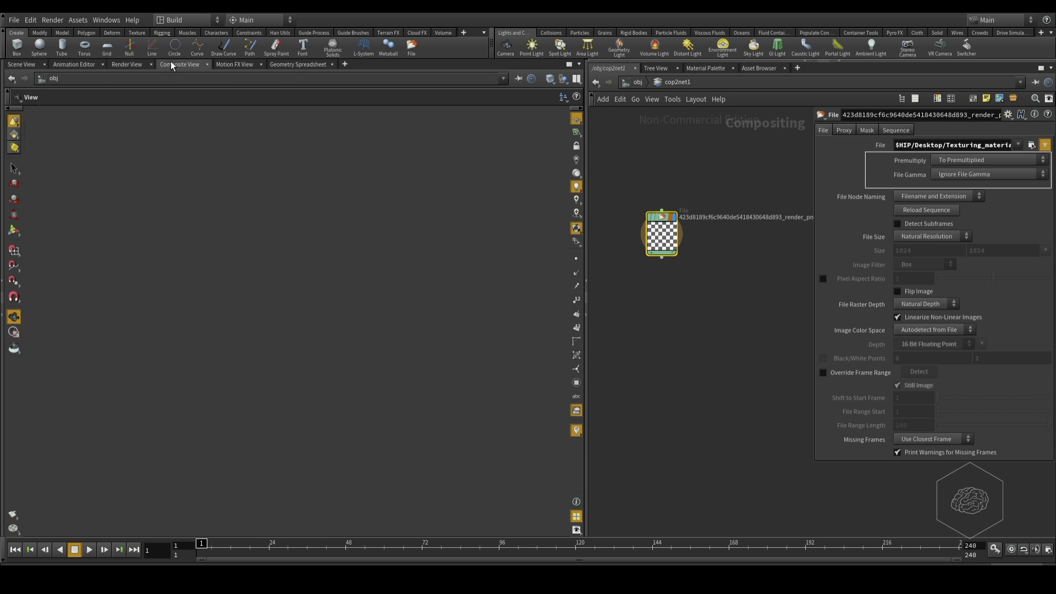
scroll(307, 264, down, 3)
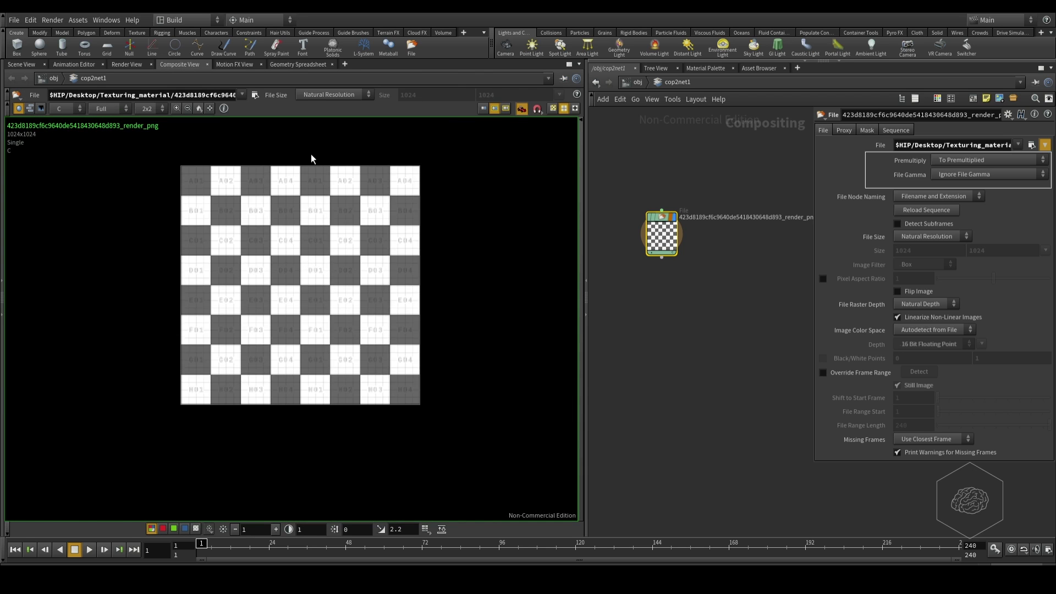
scroll(320, 228, up, 1)
scroll(378, 286, up, 2)
scroll(377, 286, down, 2)
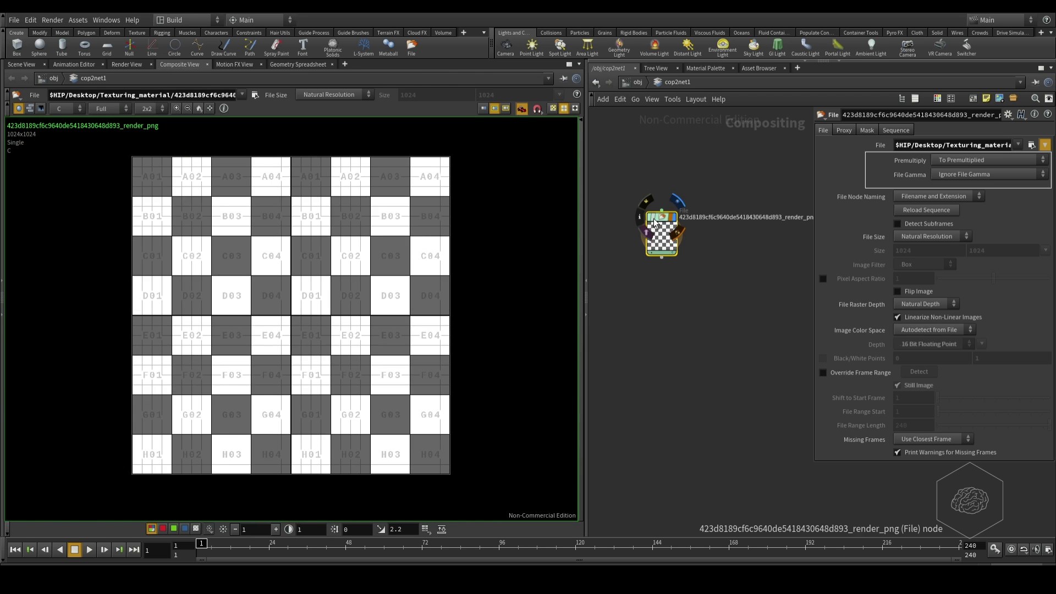
drag(654, 221, 656, 202)
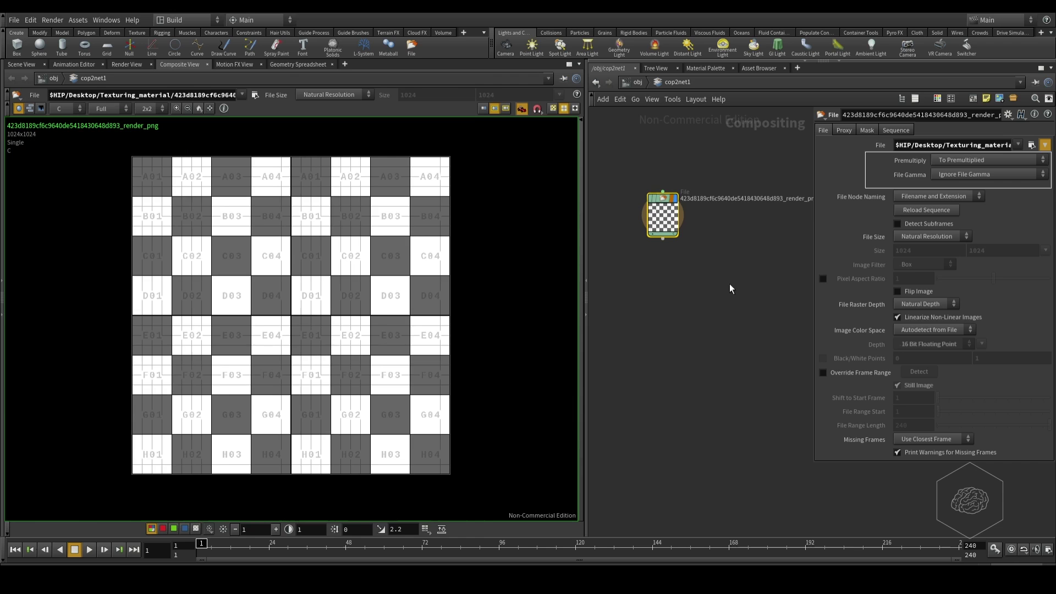
click(663, 239)
Wire a rop_comp1 ROP File Output node to the File node, set to Render Current Frame
key(Tab)
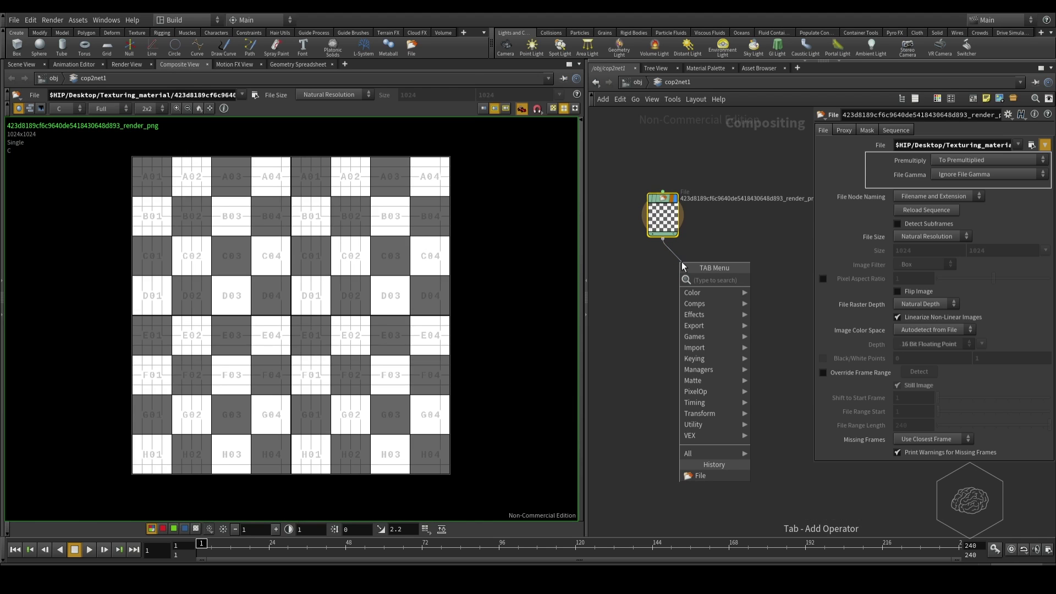
text(rop)
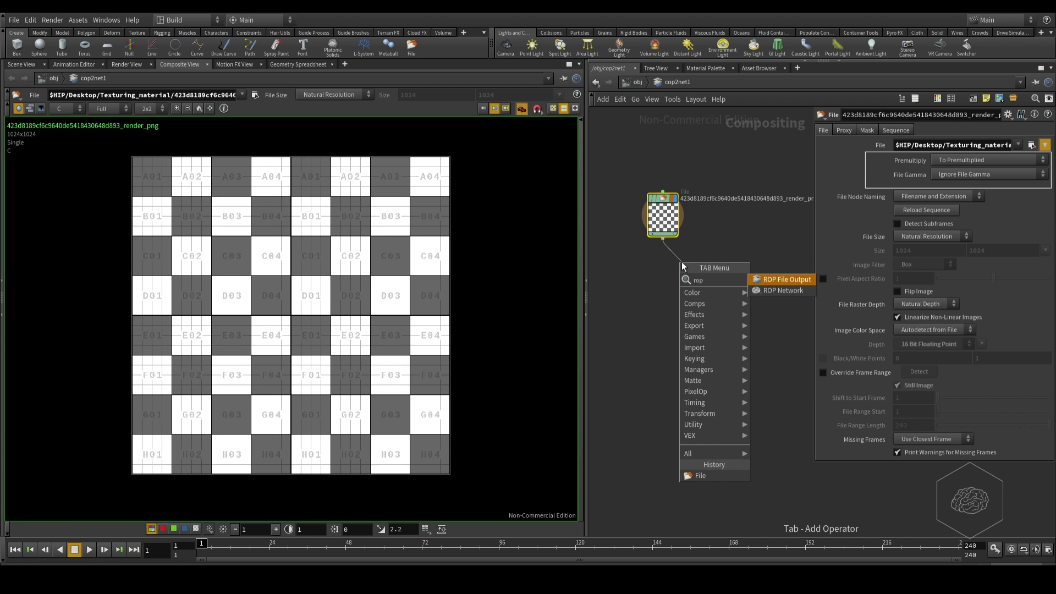
key(Return)
click(682, 262)
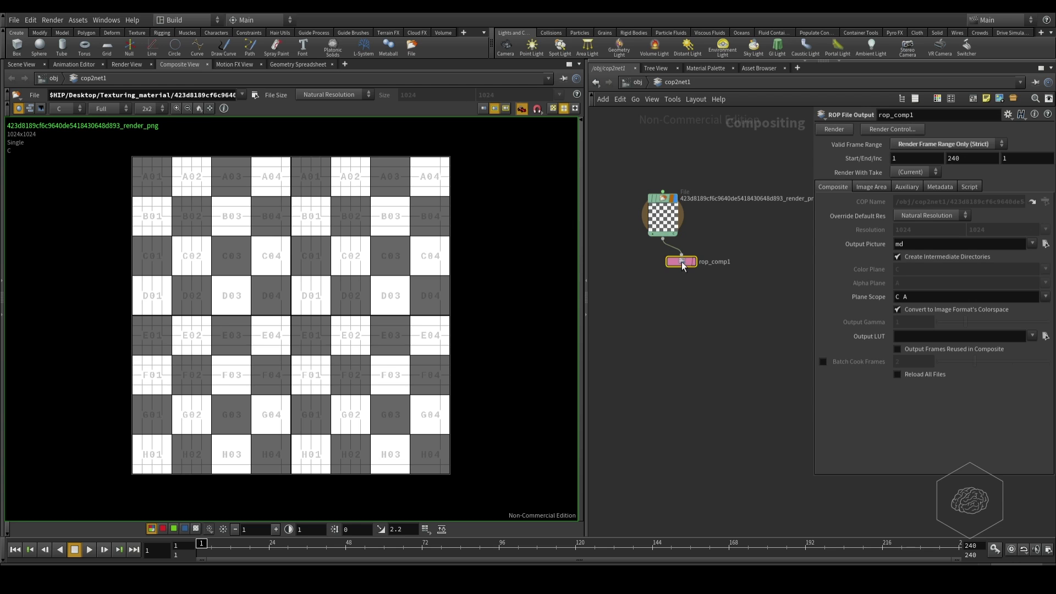
click(682, 262)
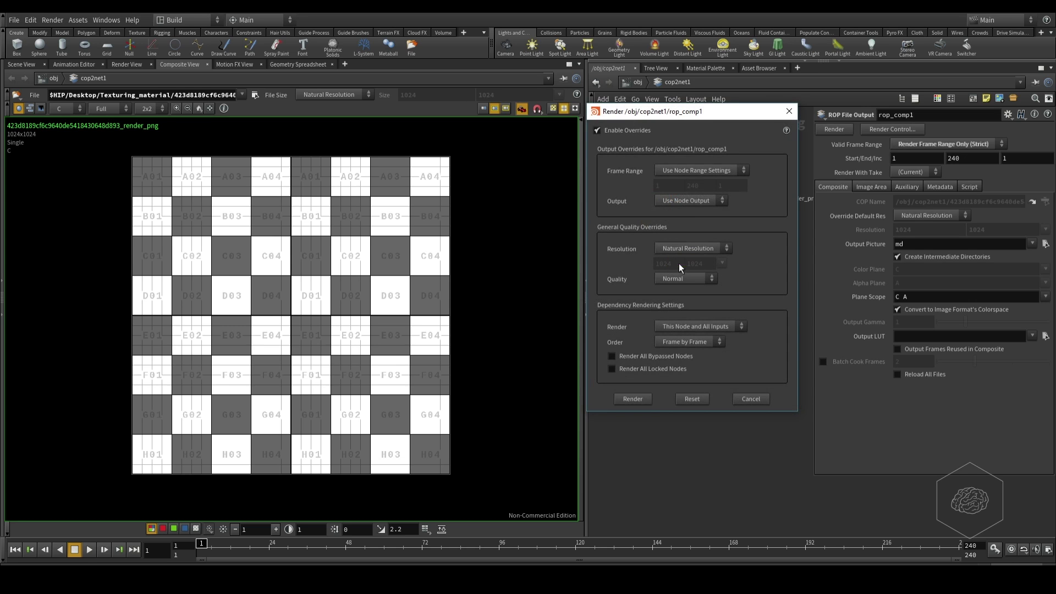
click(792, 111)
drag(677, 264, 690, 284)
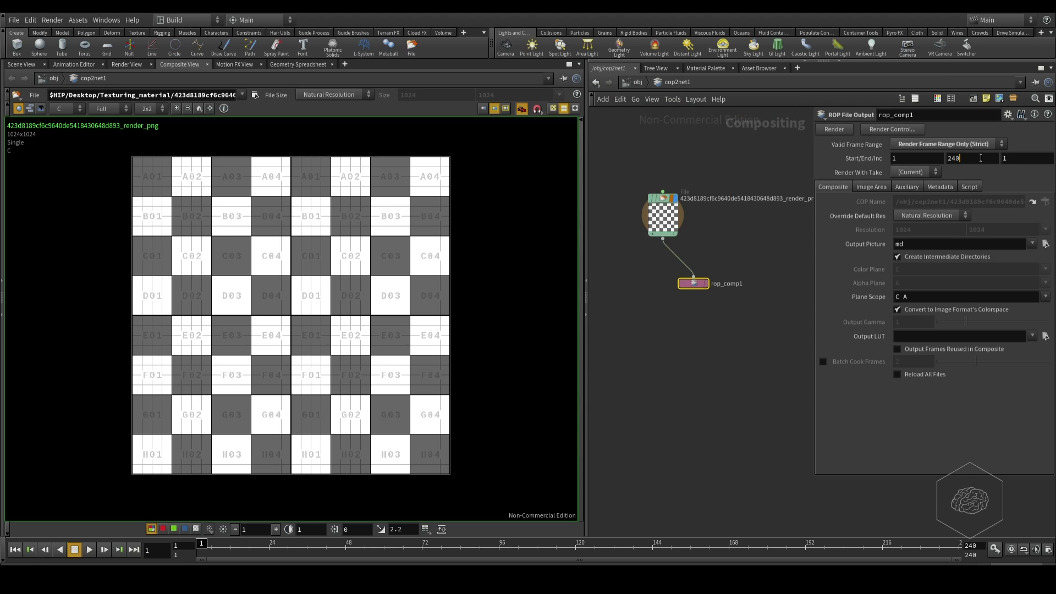
click(949, 144)
click(940, 151)
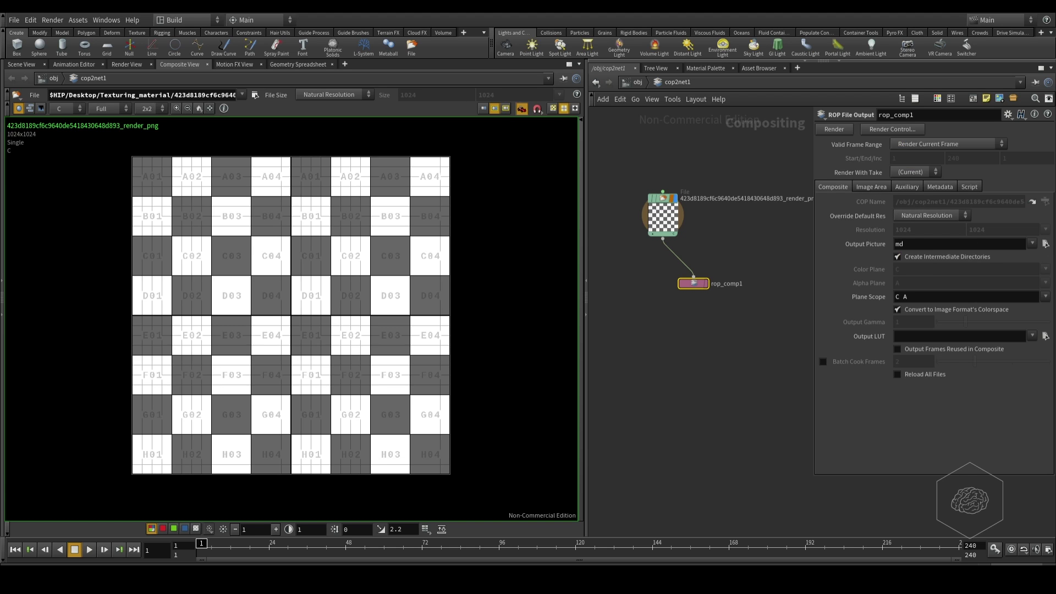
Set rop_comp1's Output Picture to checker_test_converter.rat in the Texturing_material folder
double_click(906, 245)
click(1045, 244)
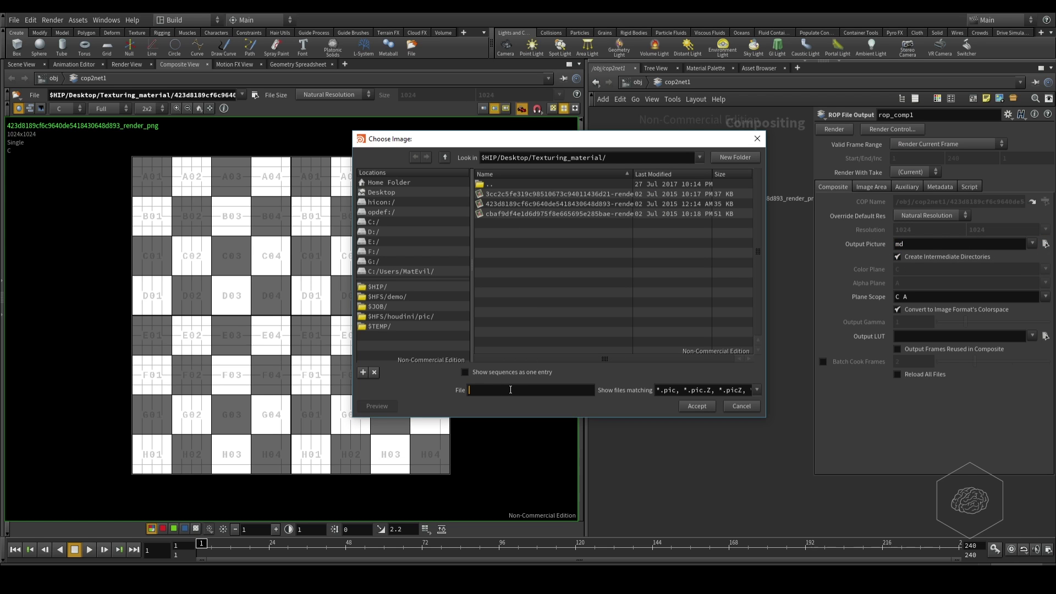
text(checker_)
key(BackSpace)
text(_test_converter.rat)
key(Return)
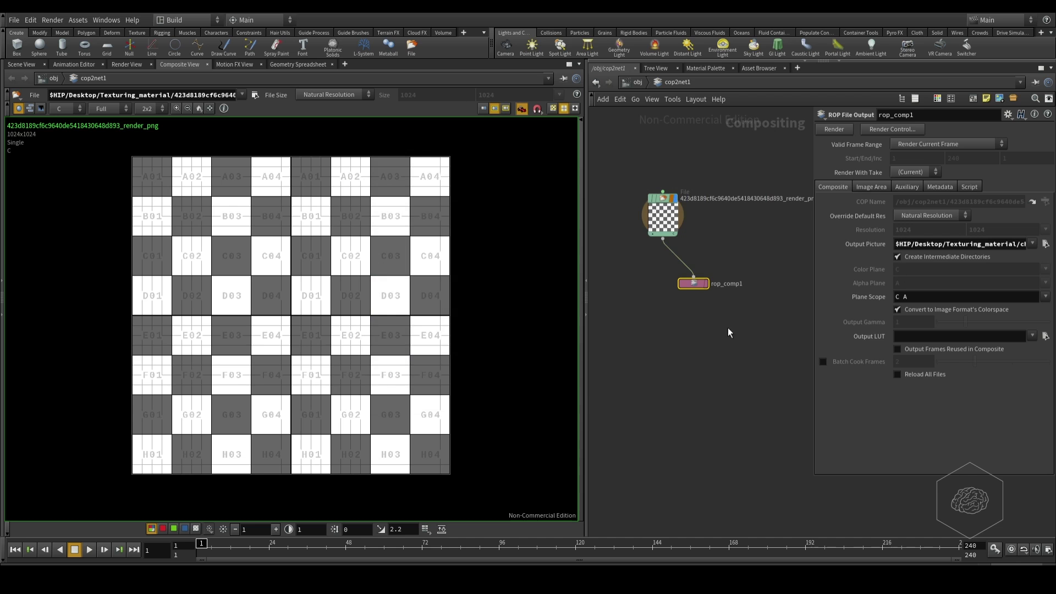
Try rendering, read the 1280x720 Non-Commercial limit error, and view the resolution overrides
click(841, 125)
click(672, 286)
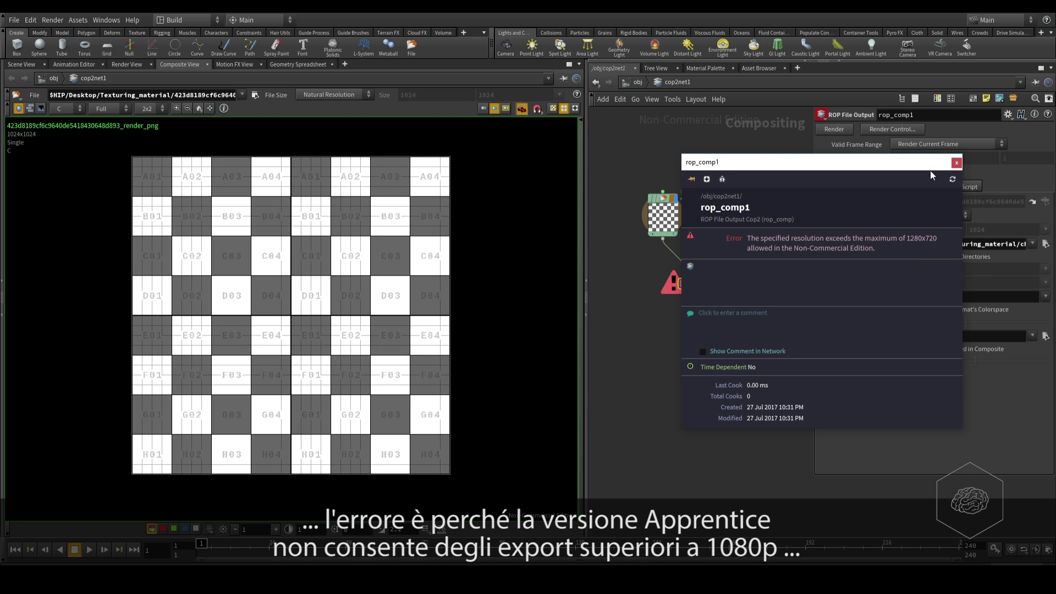
click(957, 163)
click(864, 188)
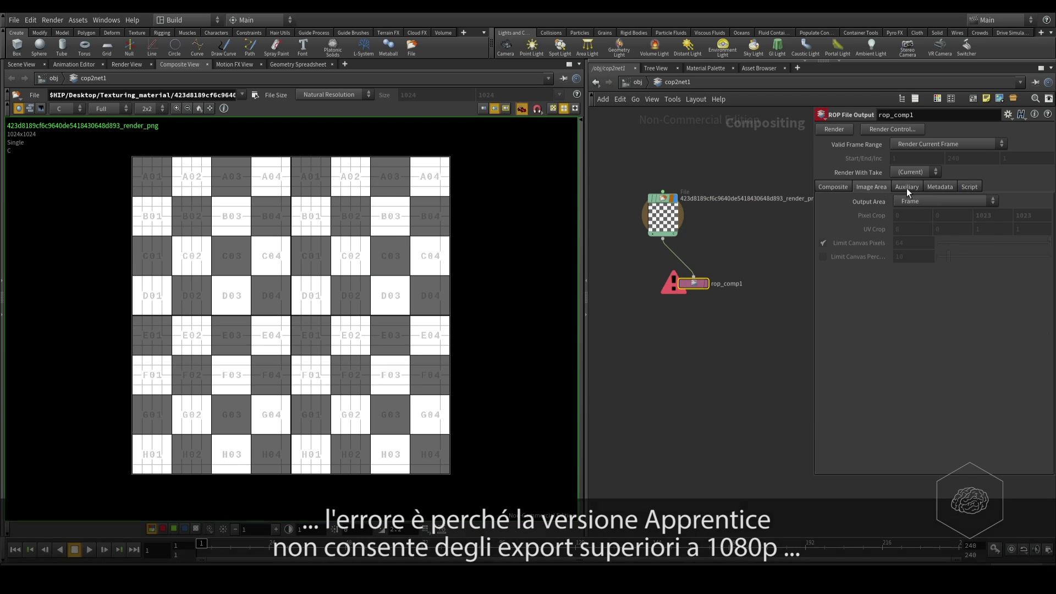
click(902, 170)
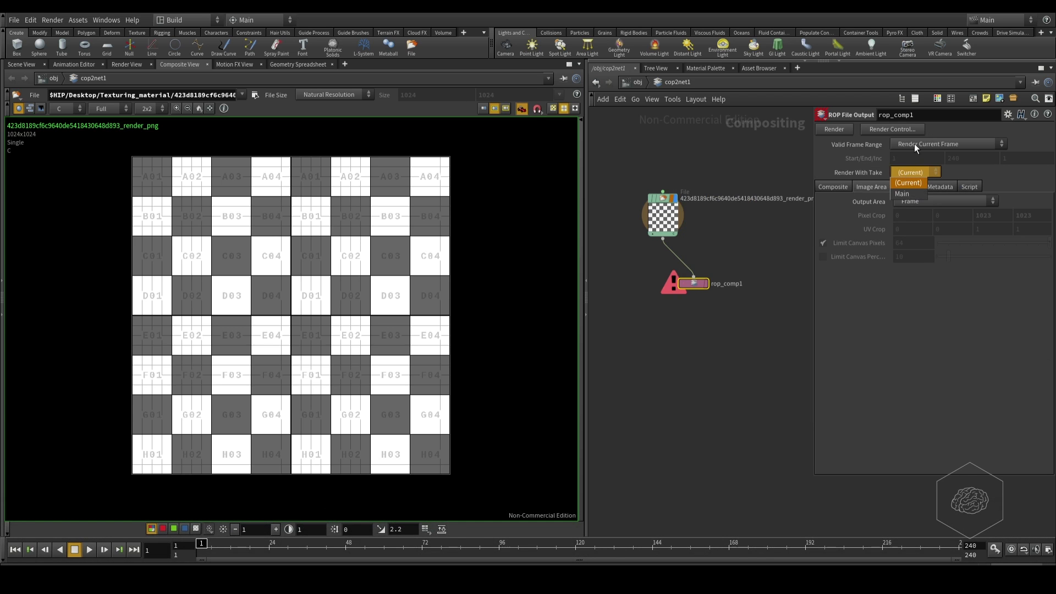
click(829, 188)
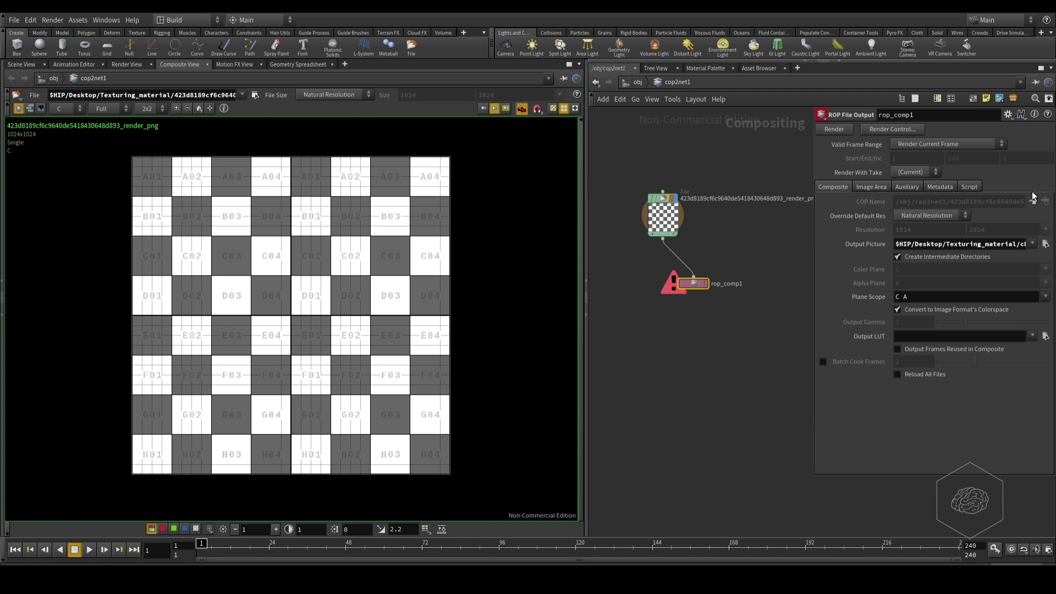
click(939, 218)
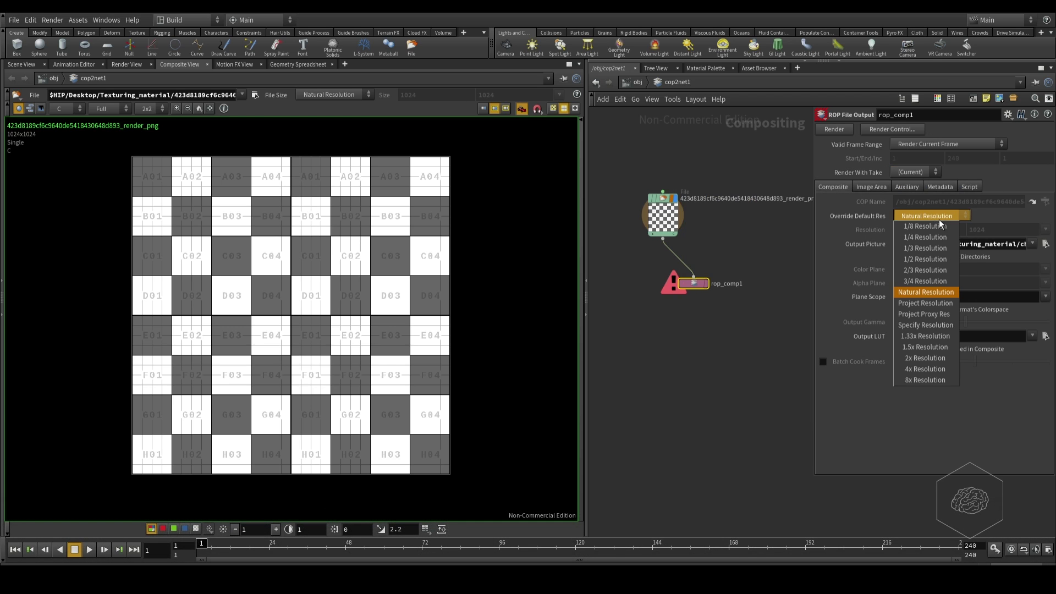
Set Override Default Res to 1/2 Resolution (512x512) and render checker_test_converter.rat
click(928, 258)
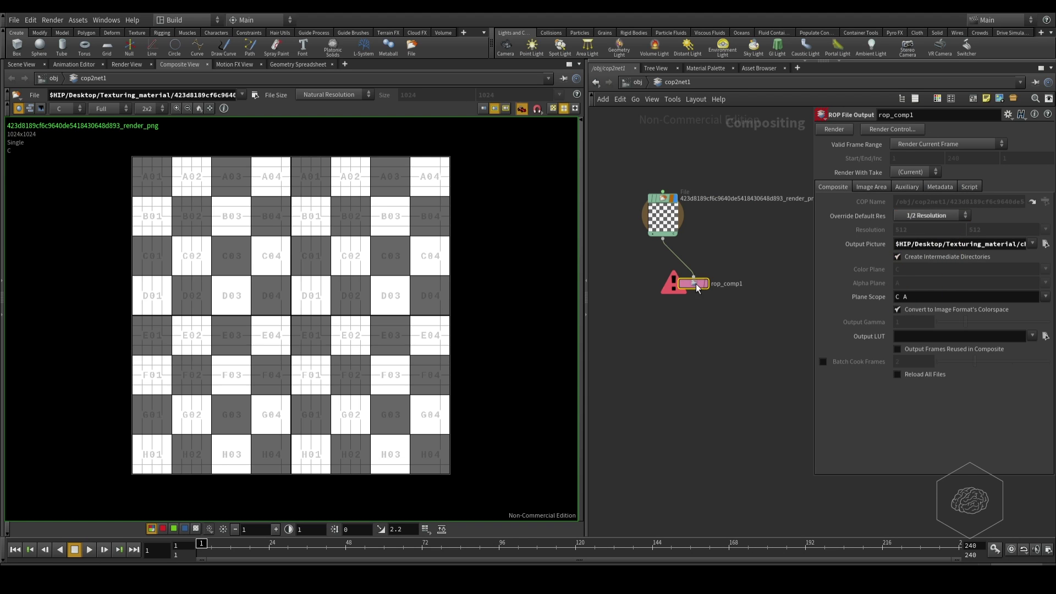
click(839, 130)
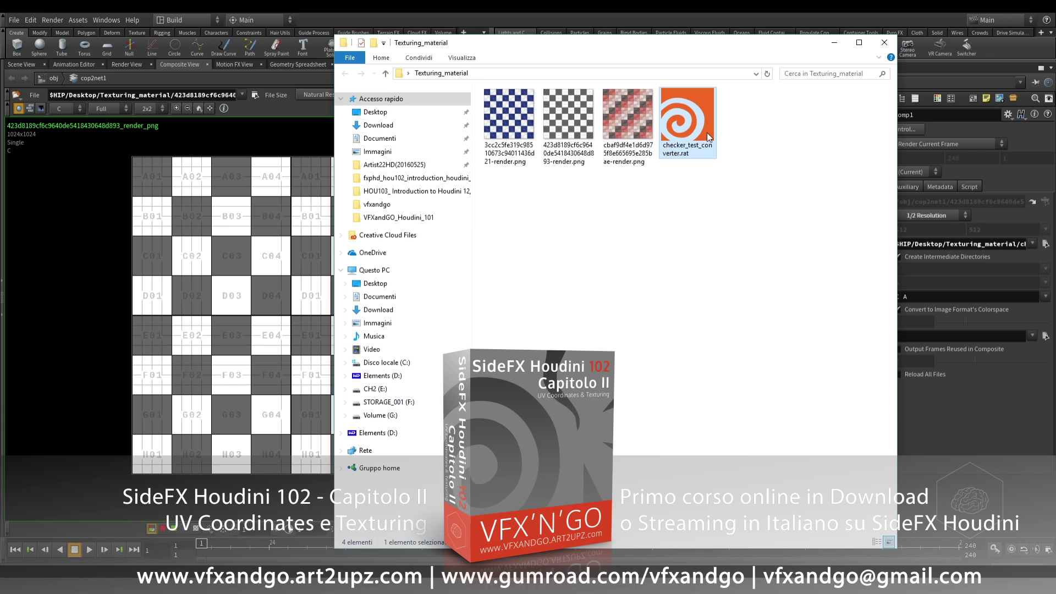
mouse_move(688, 120)
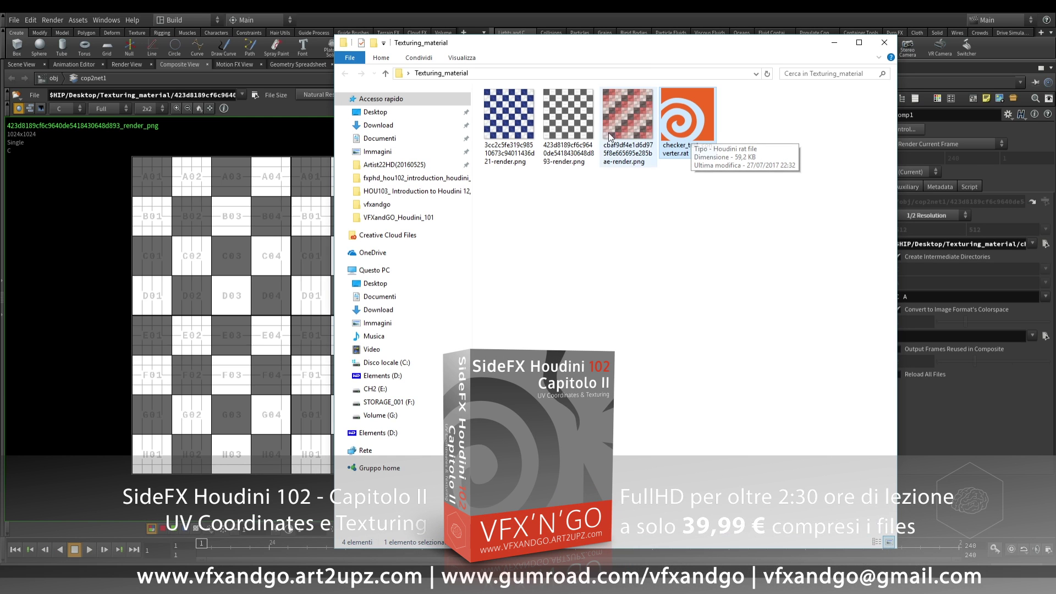
Select checker_test_converter.rat in Texturing_material and open it in MPlay
click(566, 135)
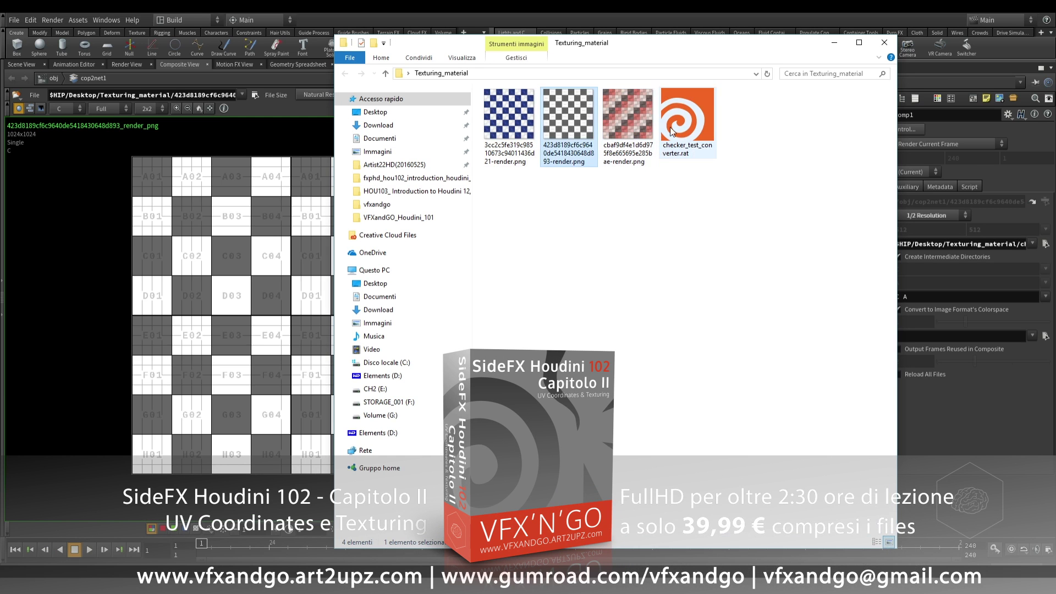
click(687, 128)
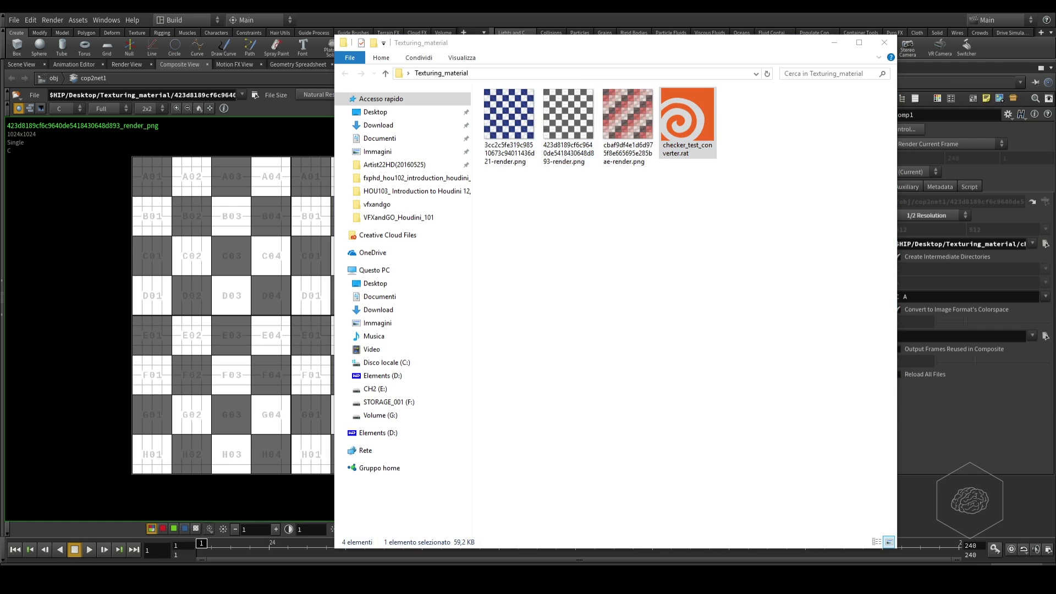
drag(520, 69, 361, 69)
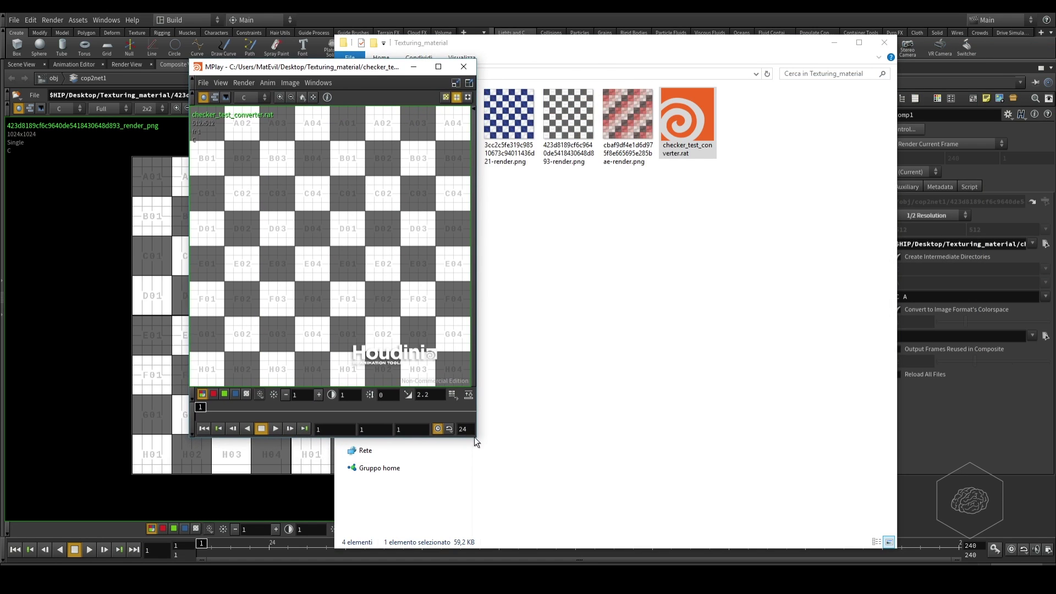
Enlarge the MPlay window with the 512x512 checker and place it beside Houdini
drag(476, 442, 707, 526)
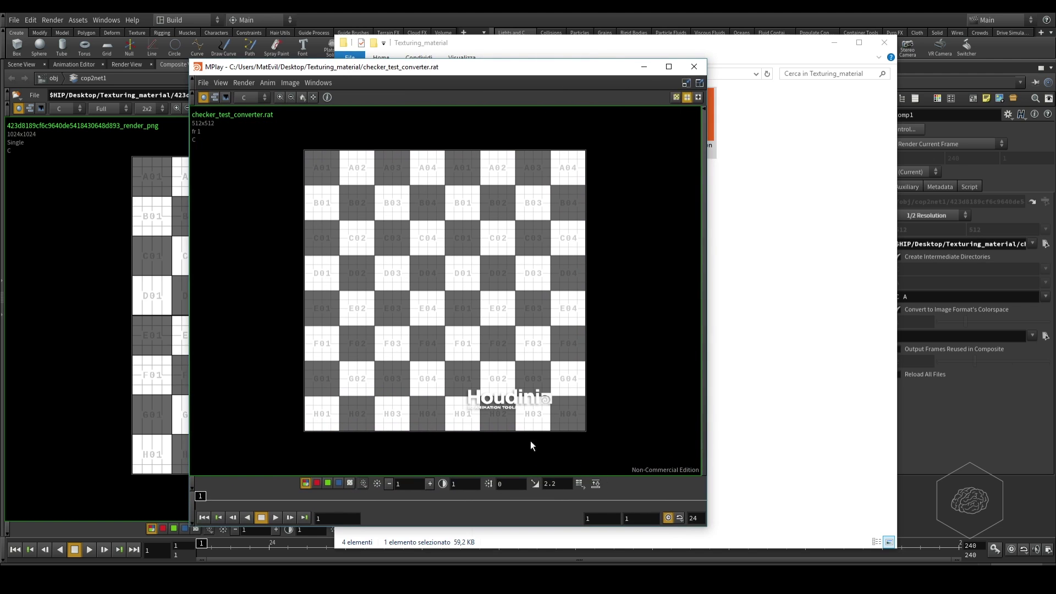
middle_drag(619, 332, 507, 223)
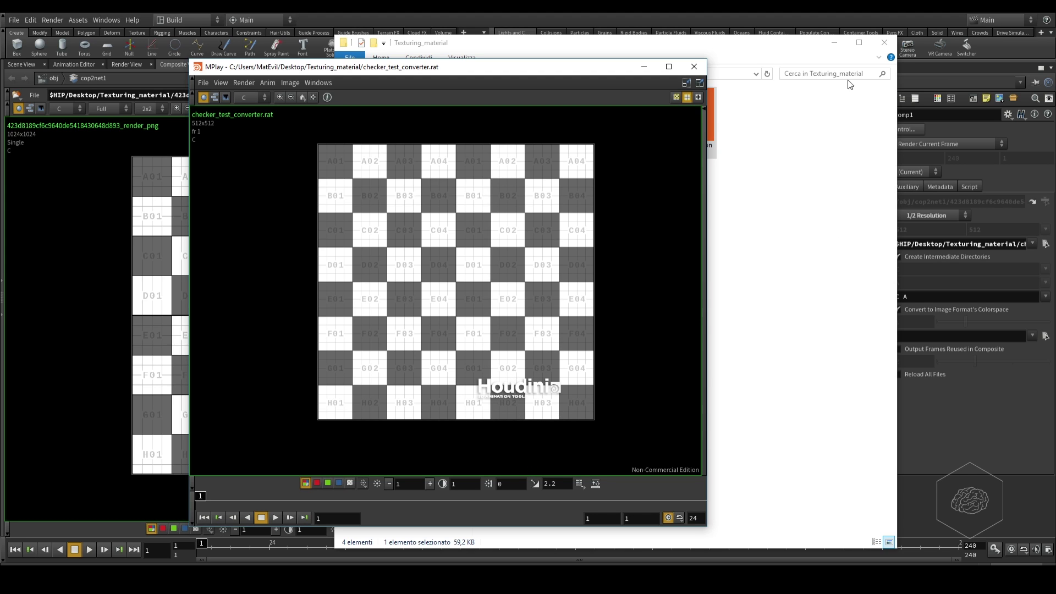
click(835, 43)
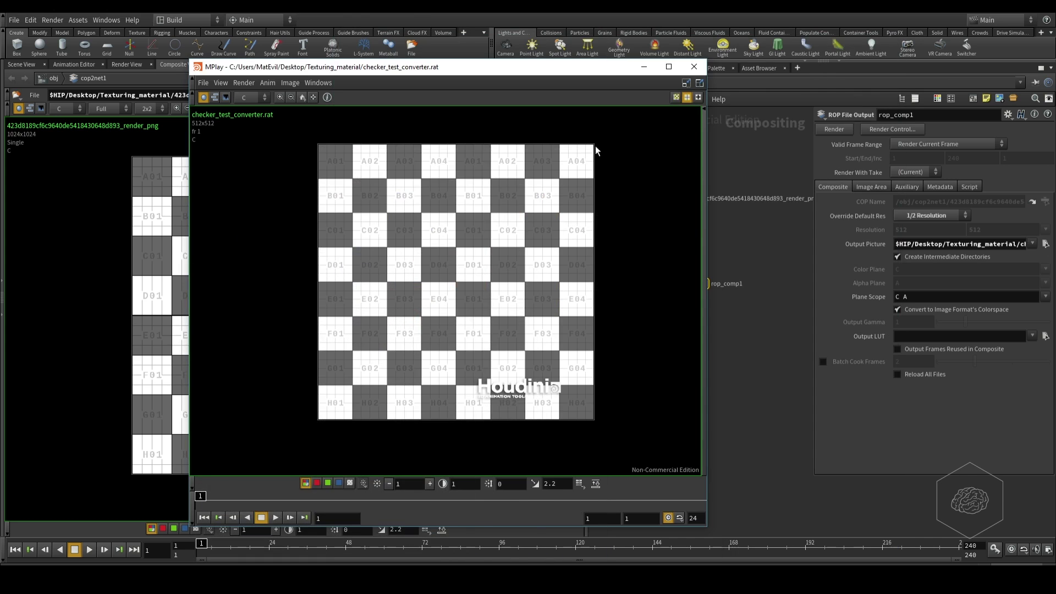
drag(588, 76, 780, 72)
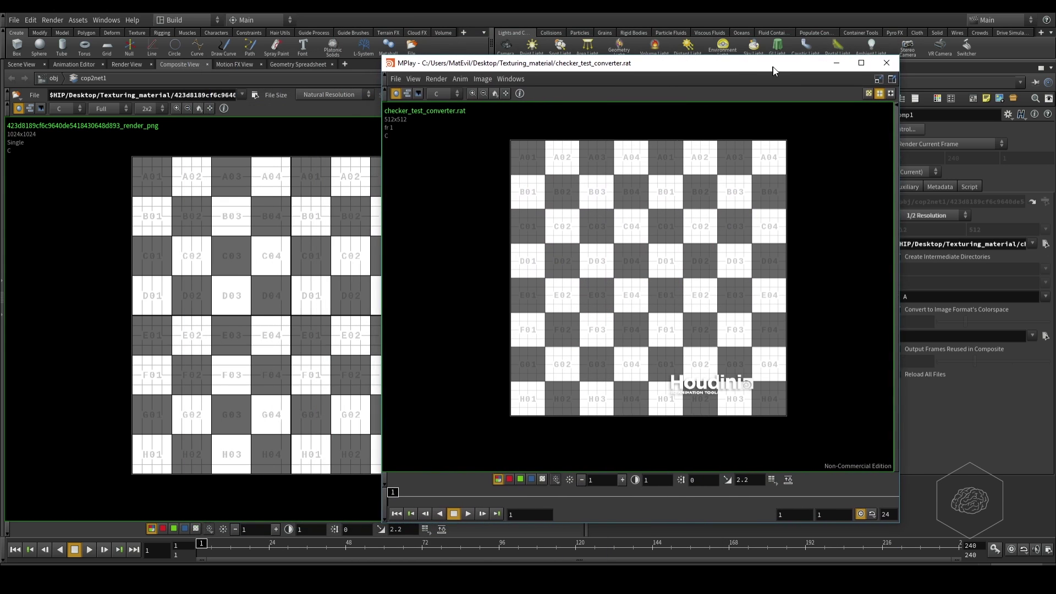
Load the cbaf9df4 red checker render PNG into MPlay
click(413, 79)
click(424, 91)
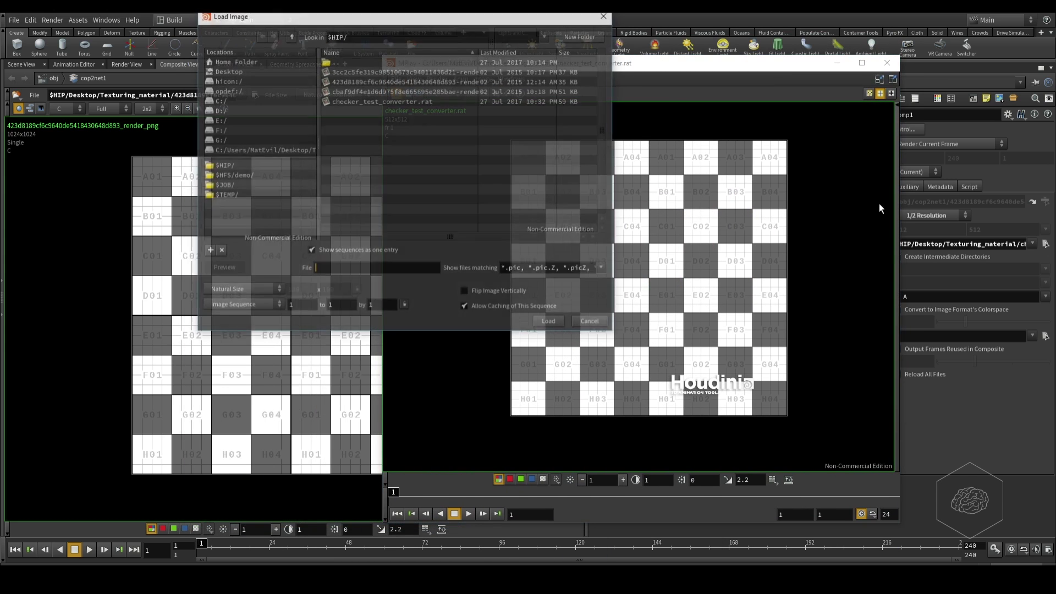
drag(387, 17, 407, 74)
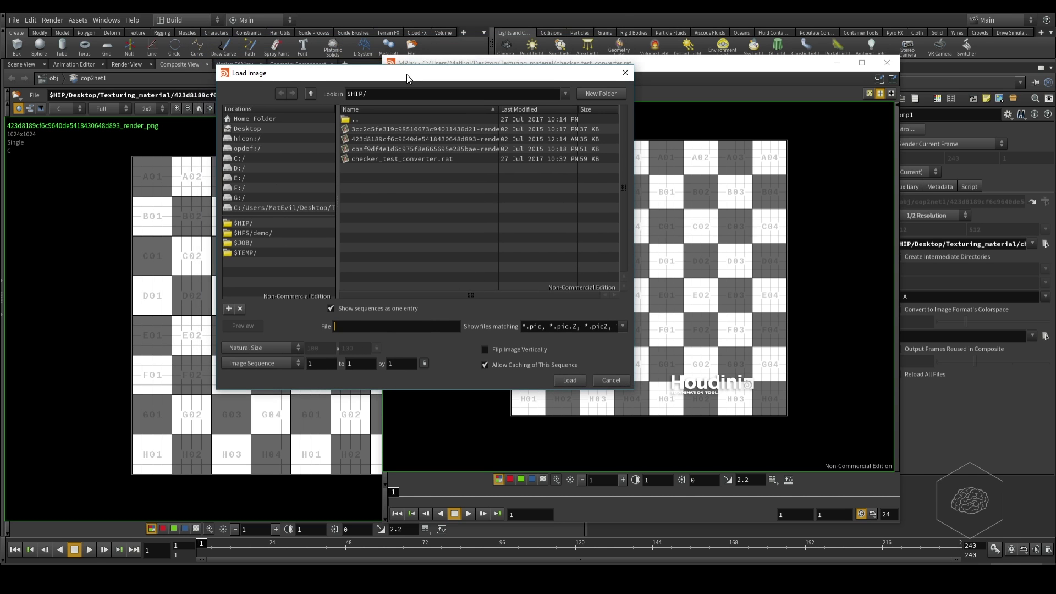
click(381, 144)
click(419, 146)
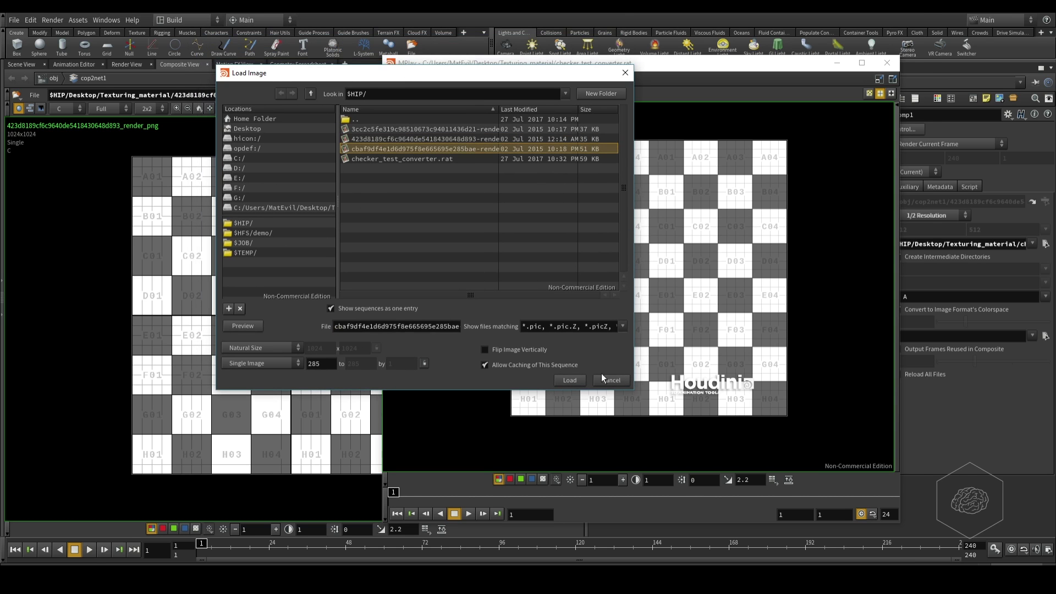
click(574, 381)
drag(751, 13, 721, 28)
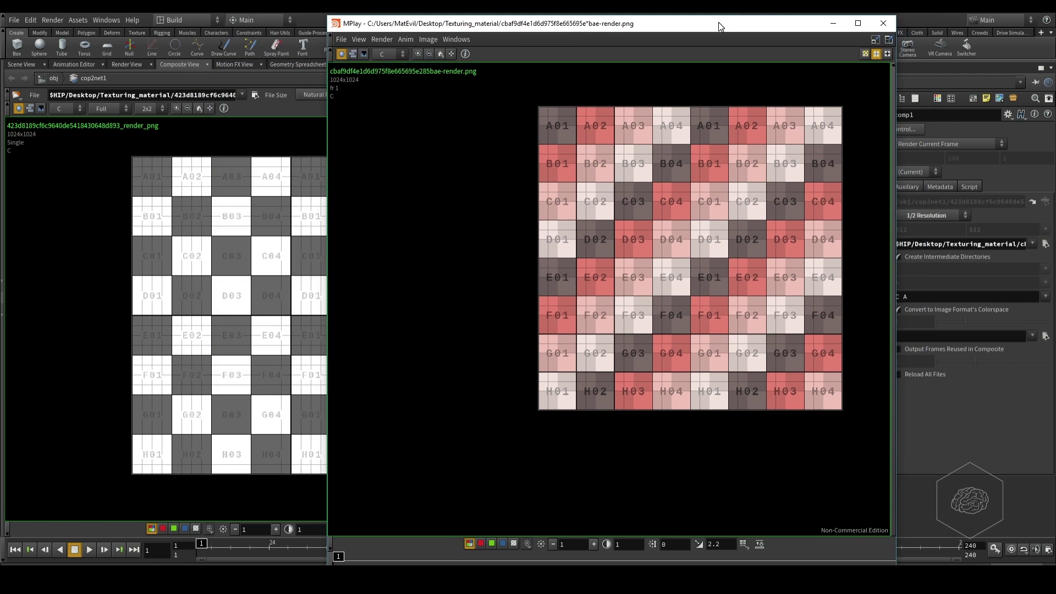
Save the frame as untitled1.rat, accepting the scale down to 960x960
click(341, 39)
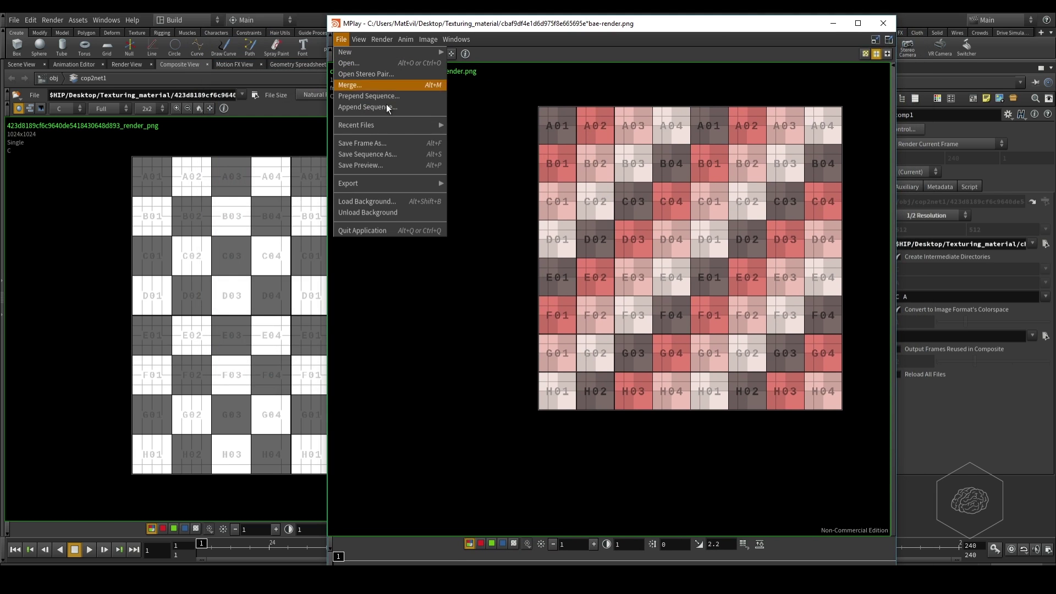
click(406, 145)
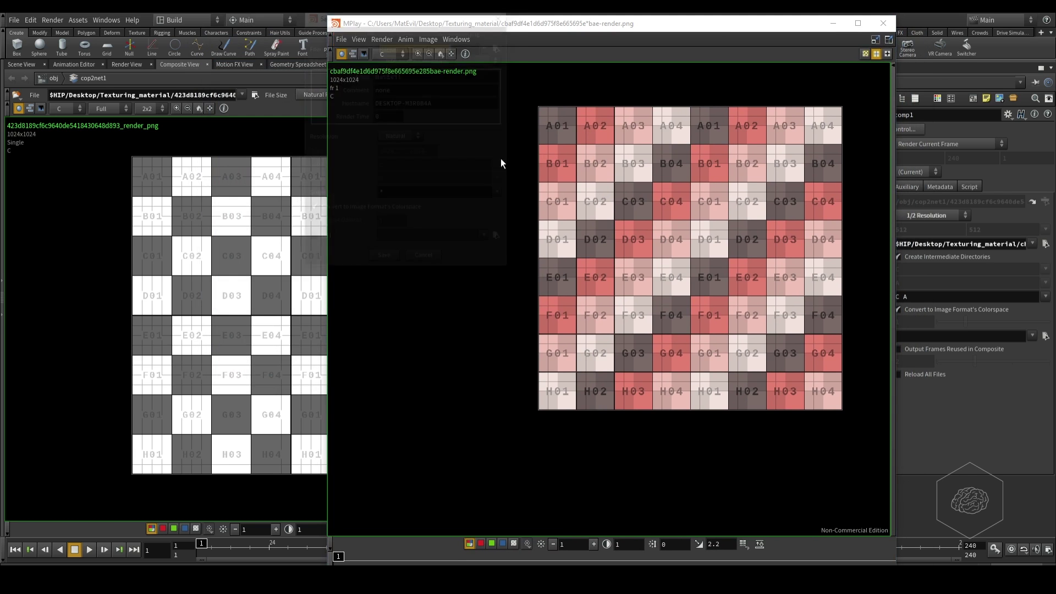
click(457, 44)
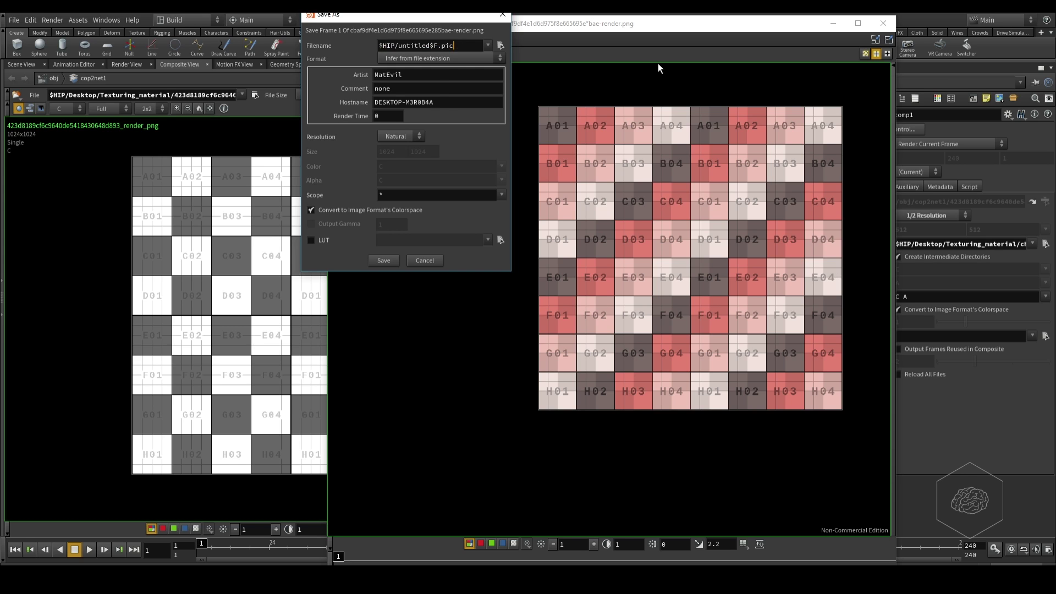
text(rat)
click(500, 45)
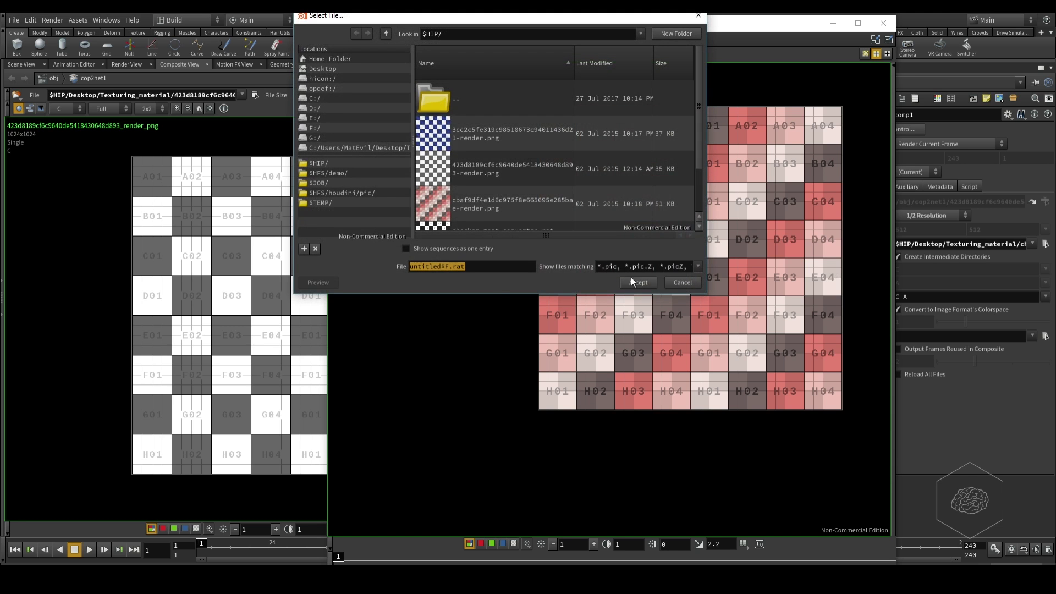
key(Escape)
click(390, 260)
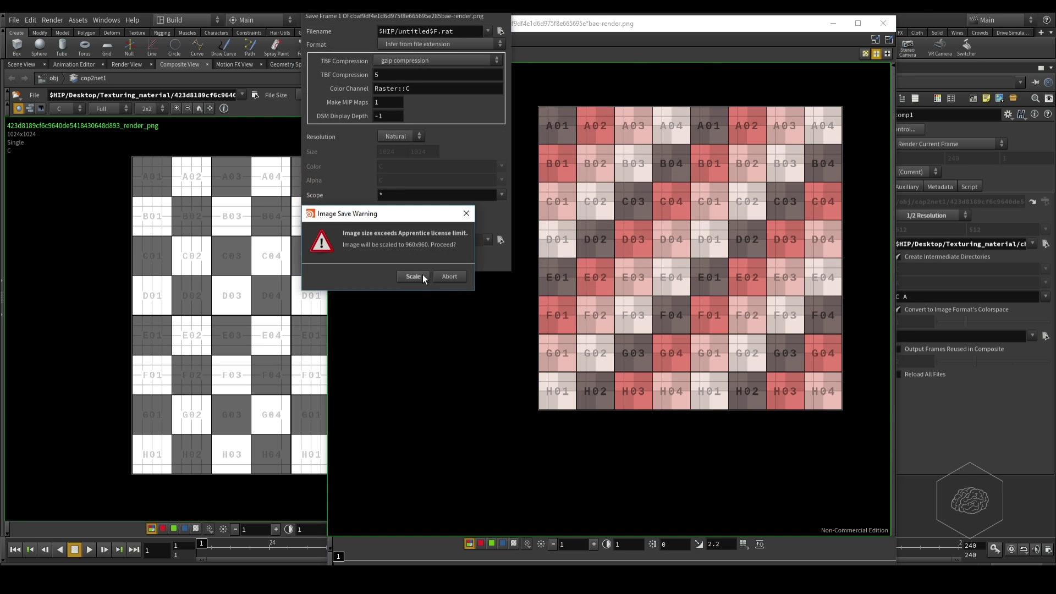
click(426, 283)
click(461, 293)
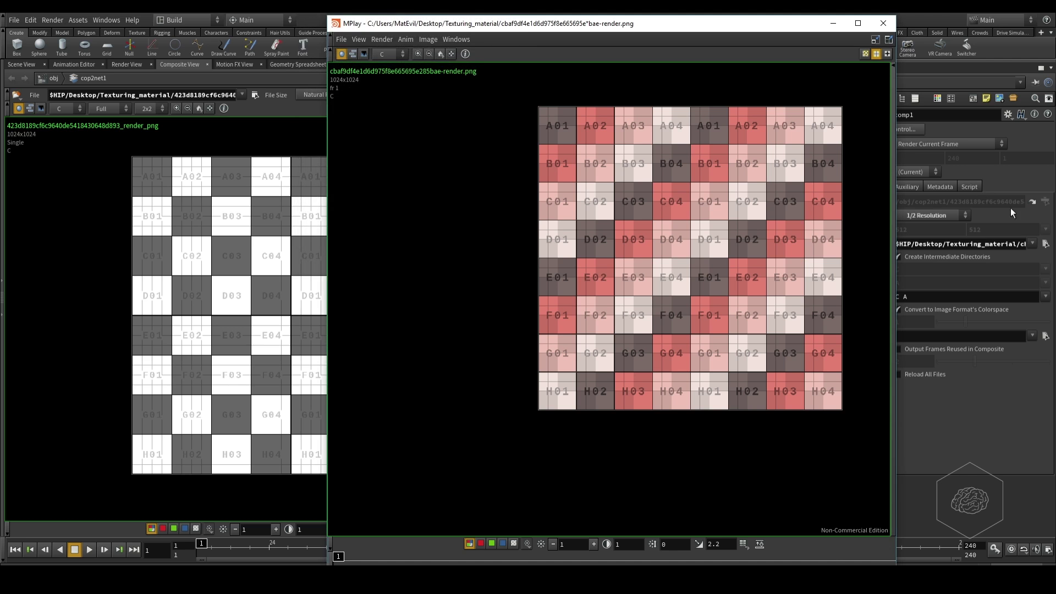
key(alt+Tab)
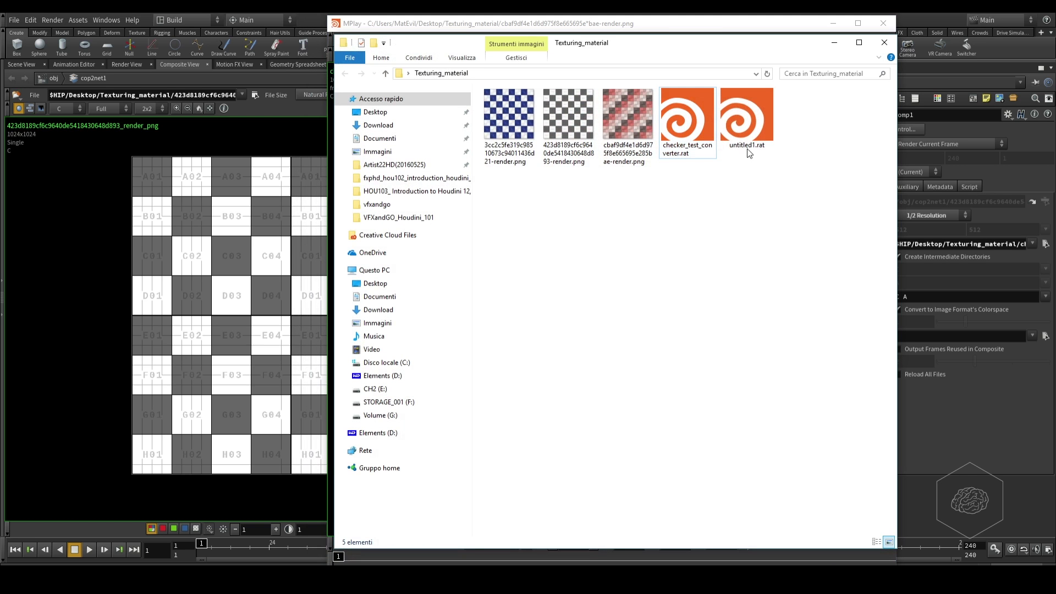
Open untitled1.rat from Texturing_material in MPlay to check the 960x960 red checker
click(747, 137)
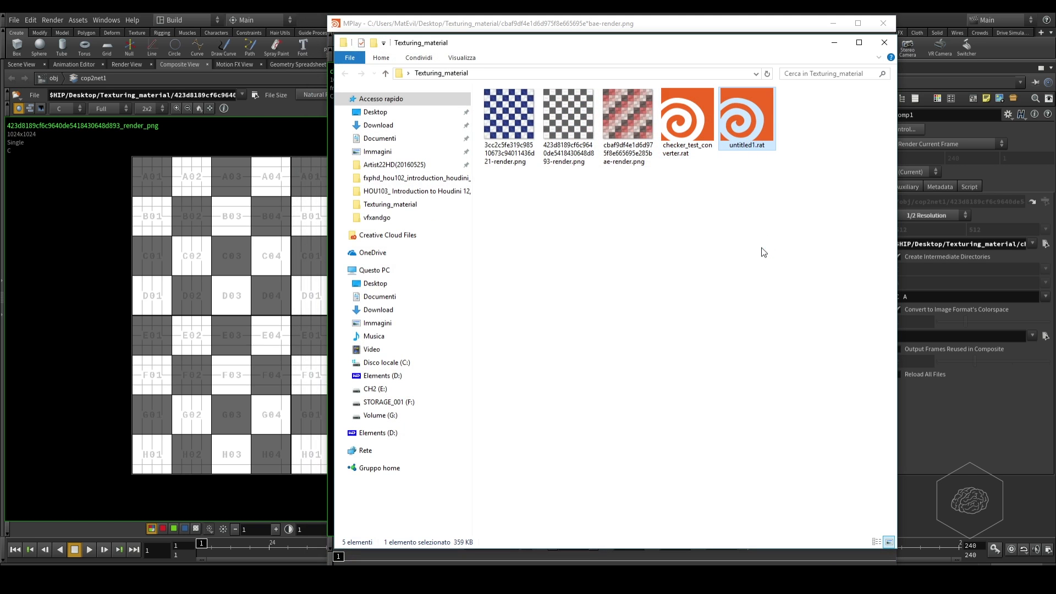
drag(615, 43, 1055, 44)
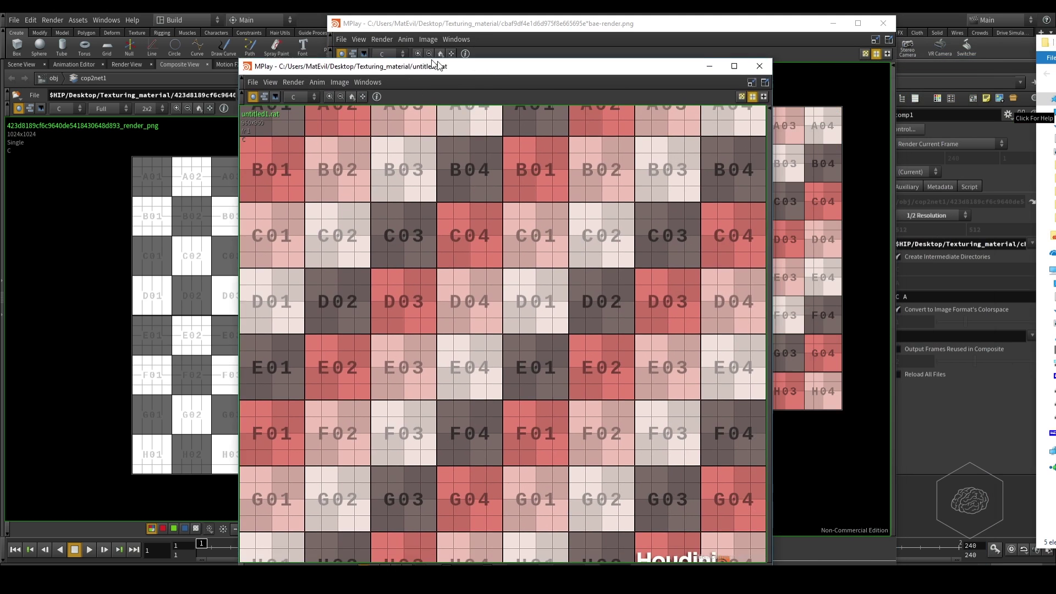
drag(440, 64, 362, 18)
scroll(437, 272, down, 2)
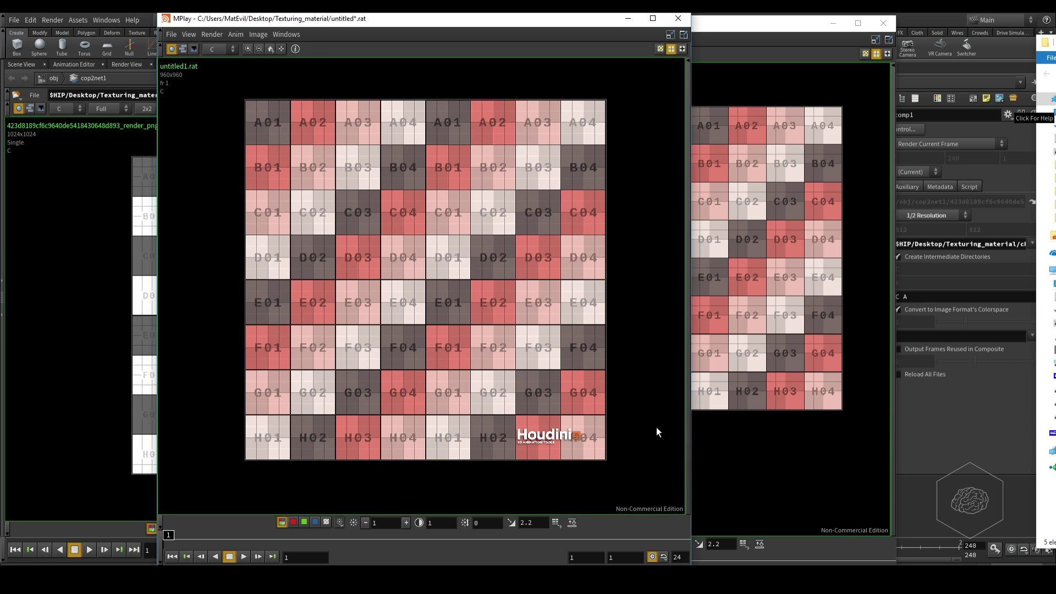
Close the untitled1.rat viewer and the remaining MPlay window, returning to Houdini
click(824, 141)
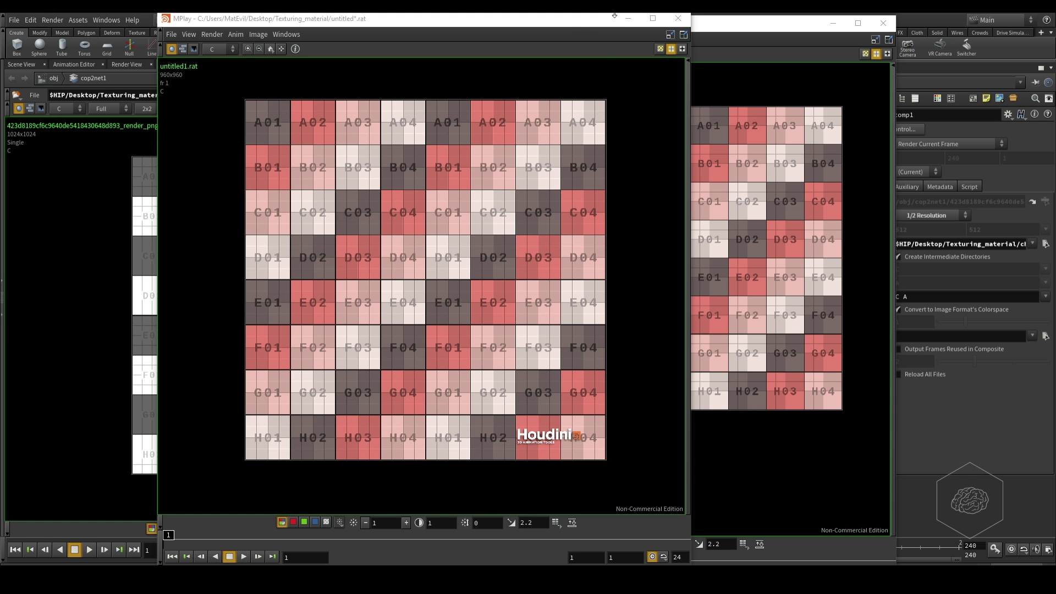
click(678, 18)
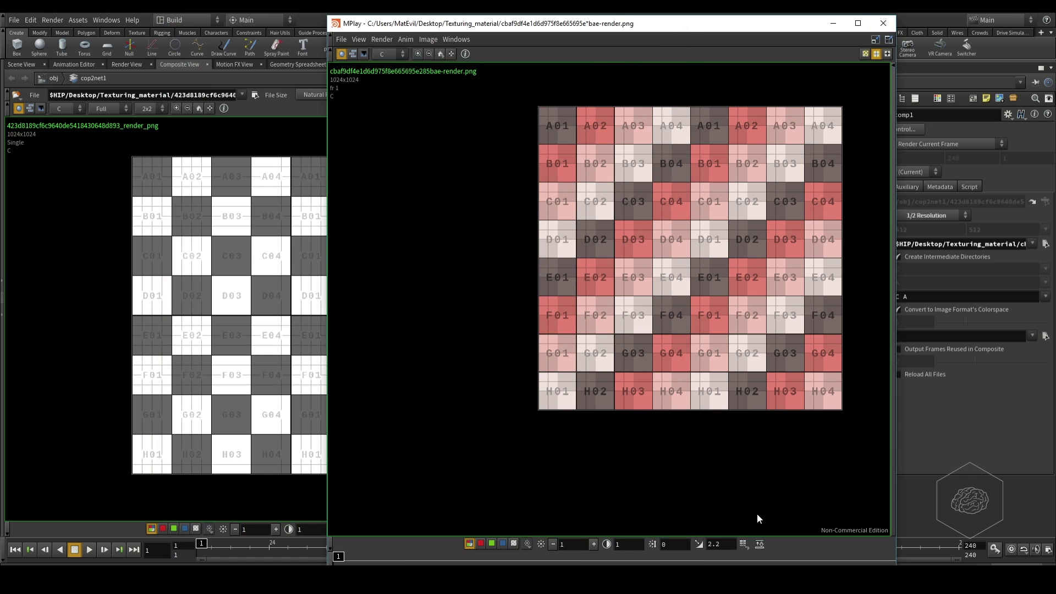
key(alt+F4)
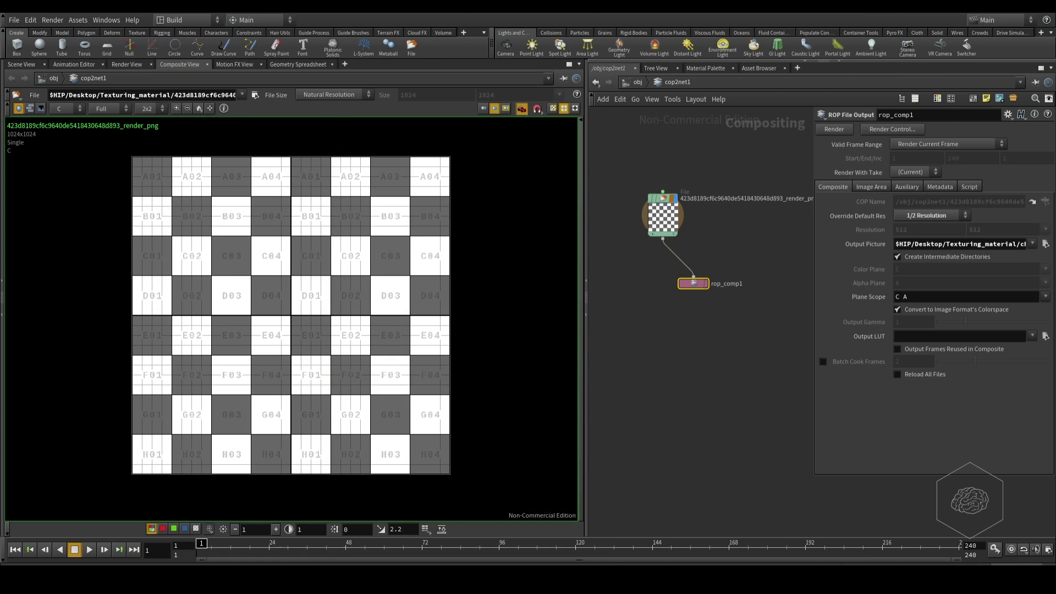
Scroll the Image file formats docs to the .rat Random Access Texture maps entry and highlight it
click(301, 530)
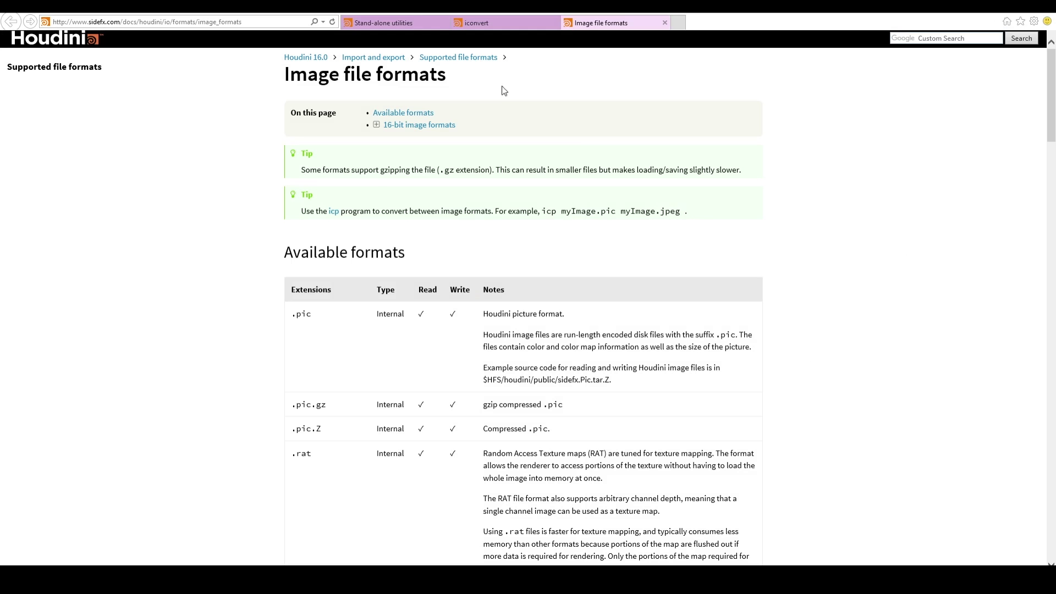
scroll(239, 234, down, 3)
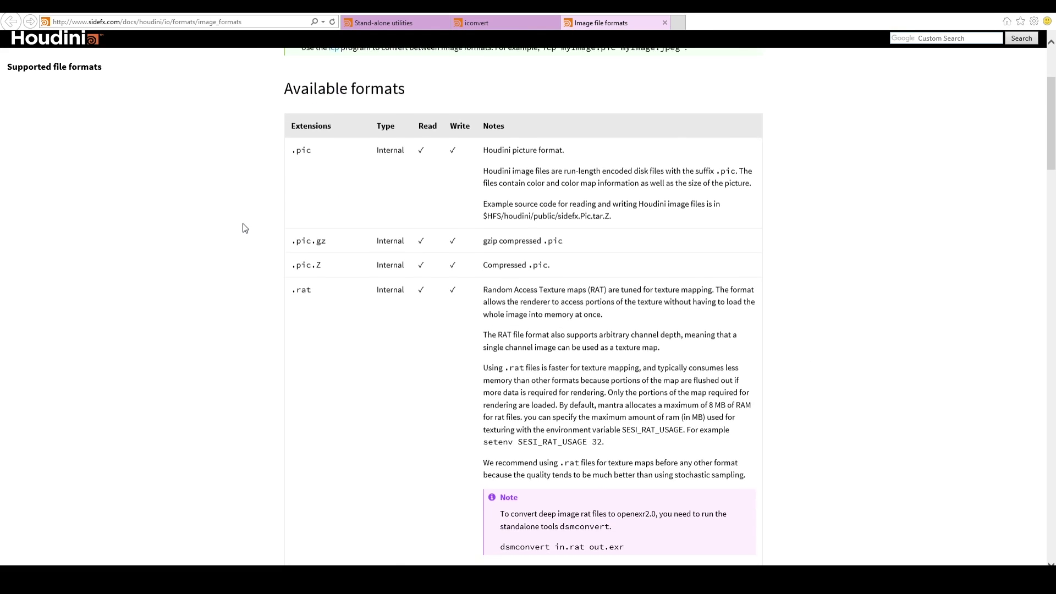
scroll(242, 229, down, 2)
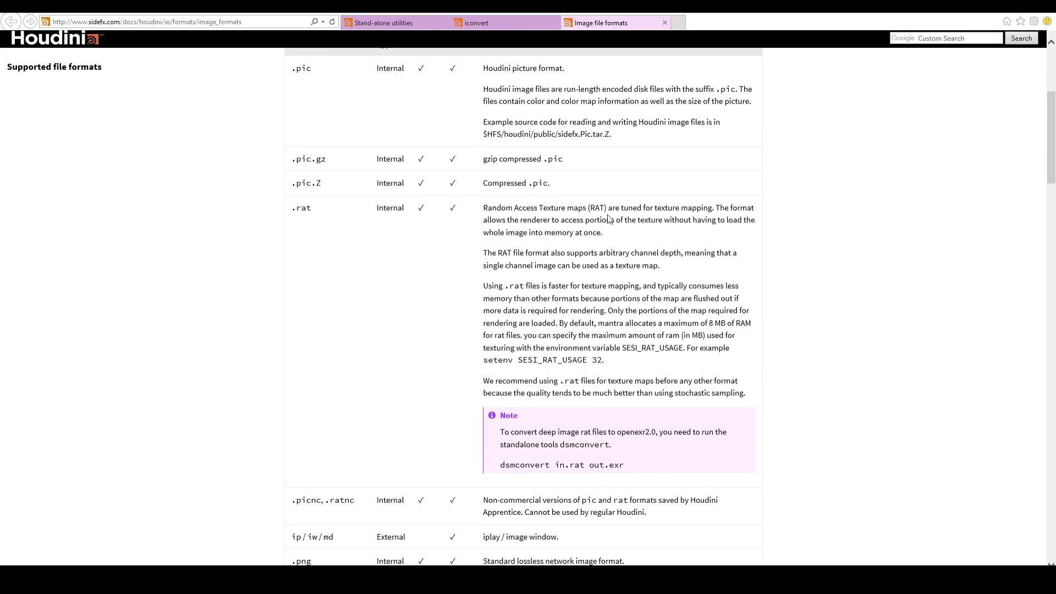
scroll(556, 230, down, 2)
scroll(557, 230, down, 1)
scroll(556, 230, down, 3)
scroll(556, 230, up, 3)
scroll(556, 230, down, 1)
scroll(577, 225, down, 2)
scroll(627, 198, down, 3)
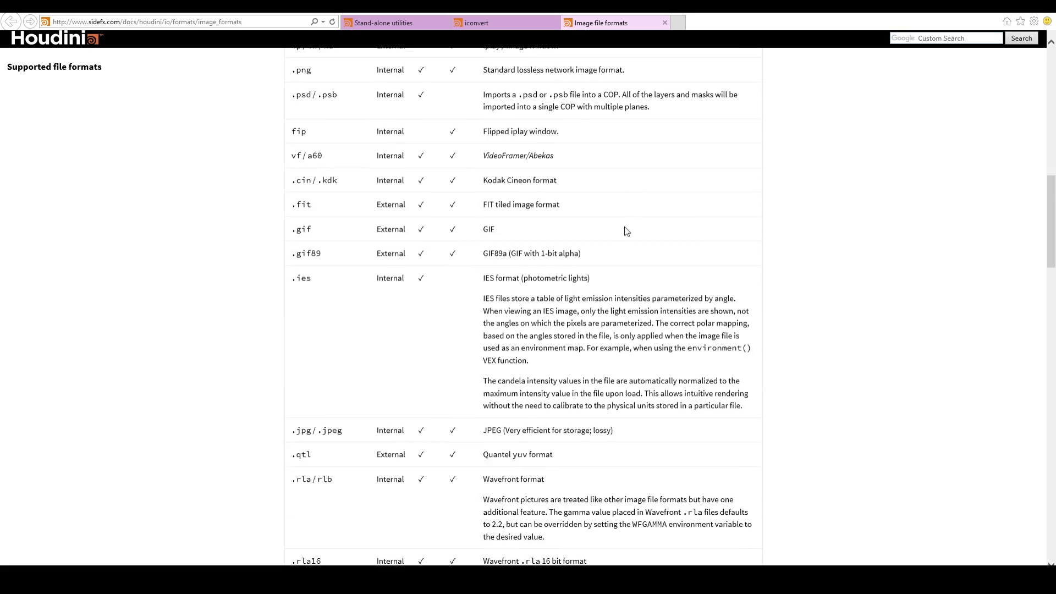
scroll(625, 229, down, 3)
scroll(626, 233, down, 2)
scroll(627, 233, down, 4)
scroll(624, 226, down, 3)
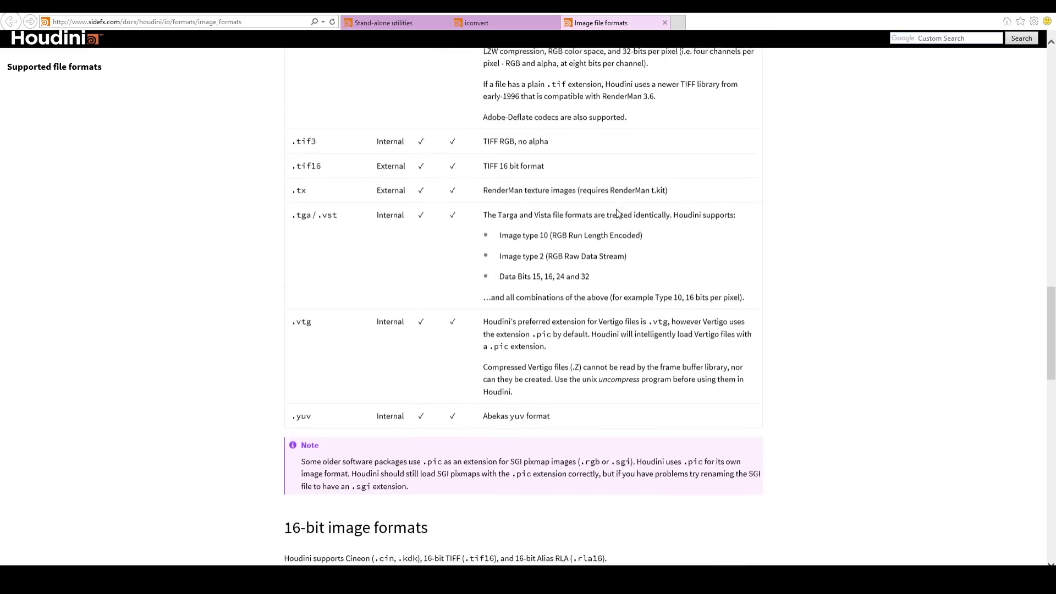
scroll(620, 215, down, 3)
scroll(620, 216, up, 15)
scroll(605, 217, up, 10)
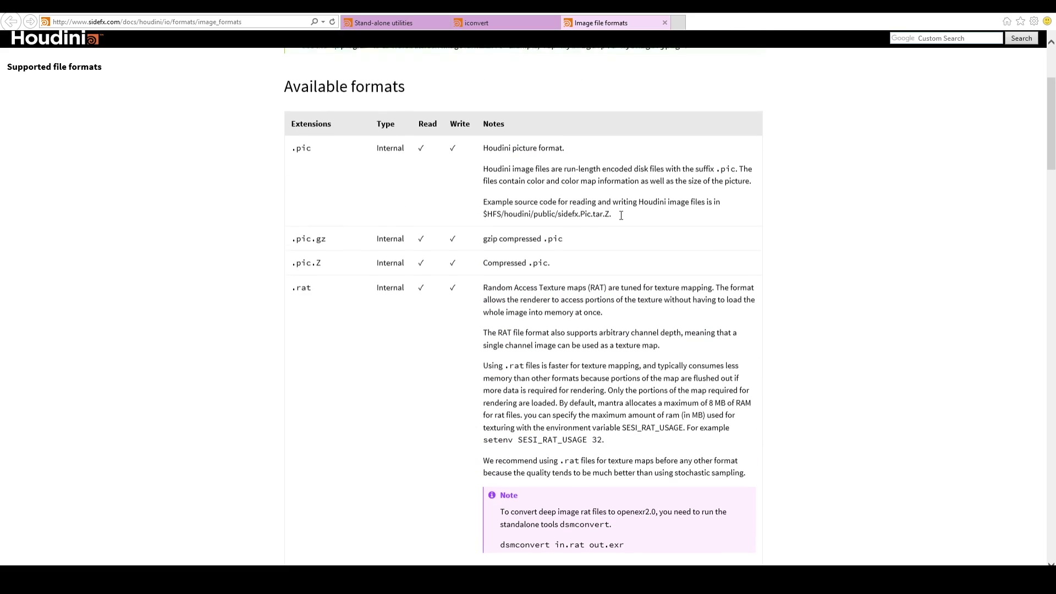
scroll(550, 220, down, 2)
drag(484, 209, 763, 385)
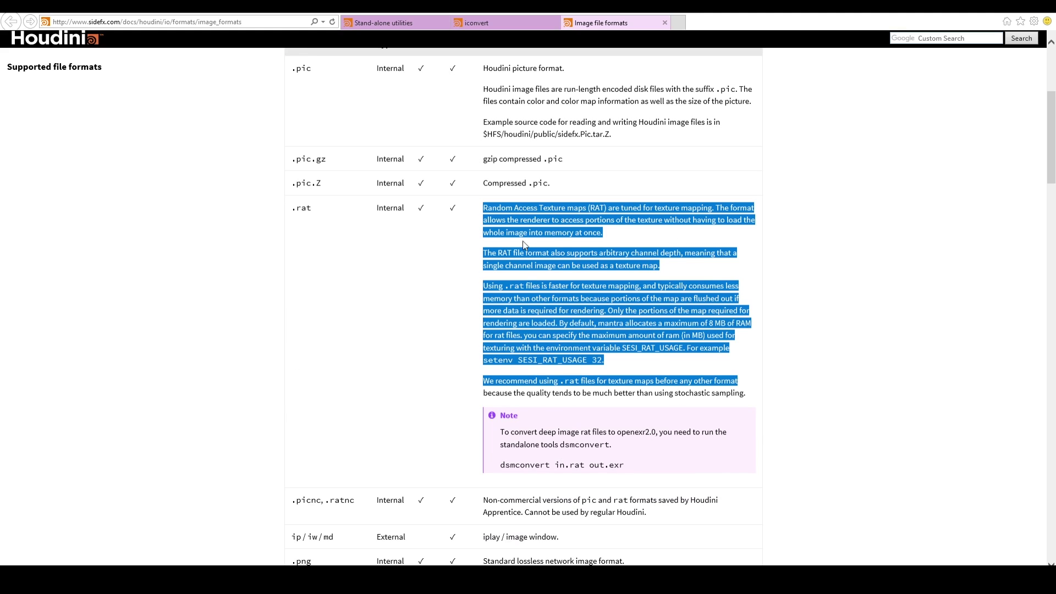
click(822, 246)
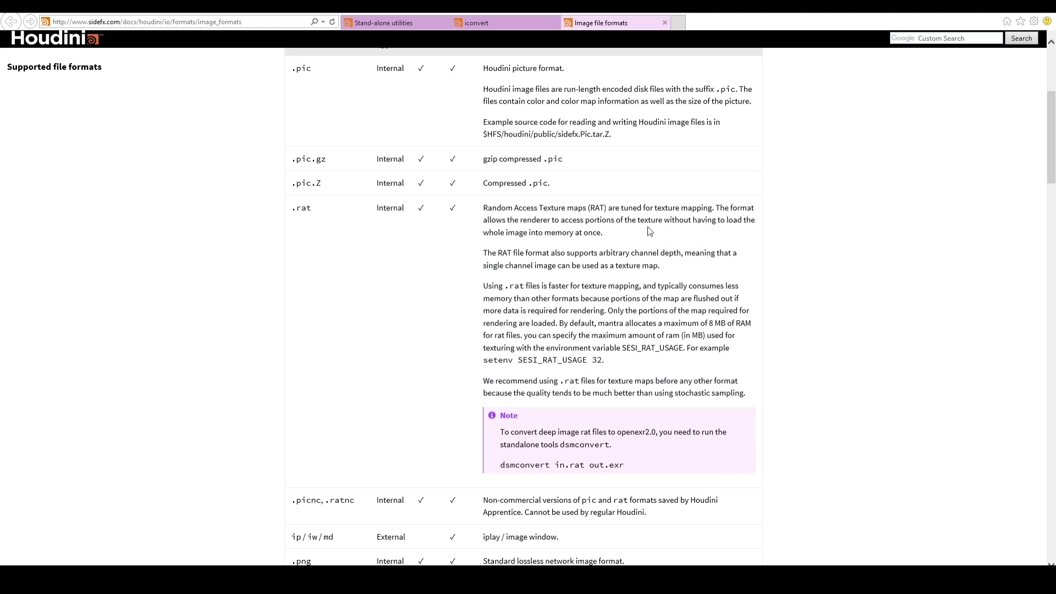